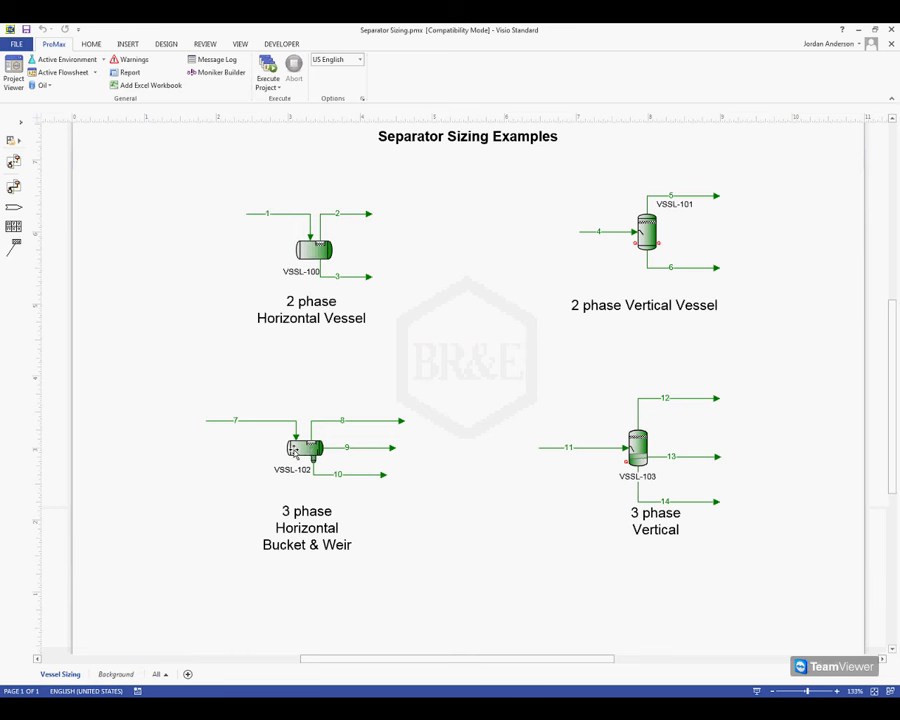
# - Open VSSL-102's properties and tick Include Separator Sizing on the Process Data tab
pyautogui.click(300, 448)
pyautogui.moveTo(300, 448)
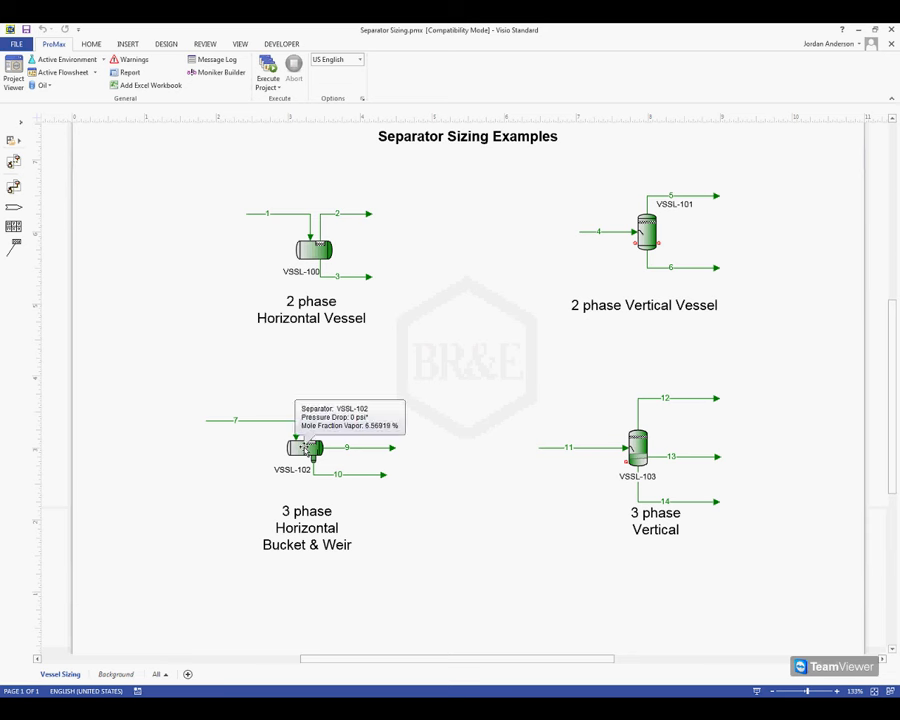
pyautogui.doubleClick(305, 448)
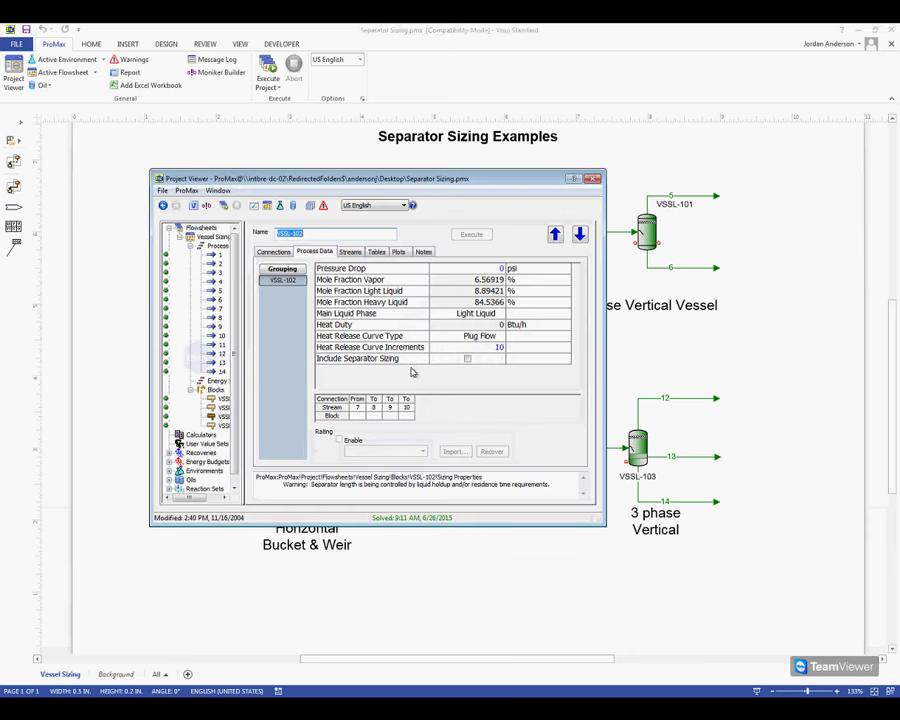
pyautogui.click(380, 362)
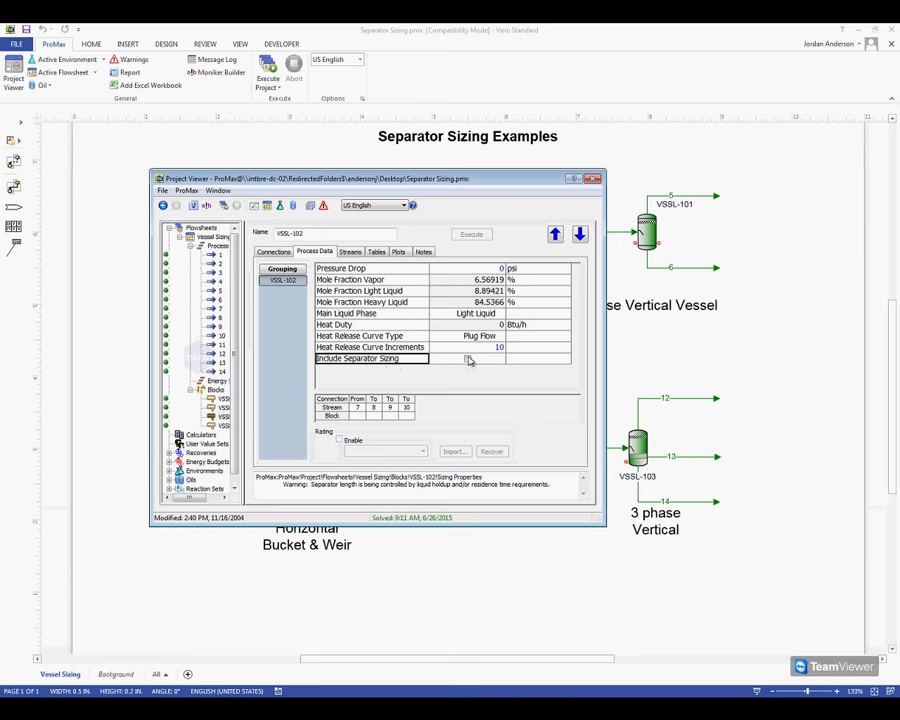
pyautogui.click(468, 359)
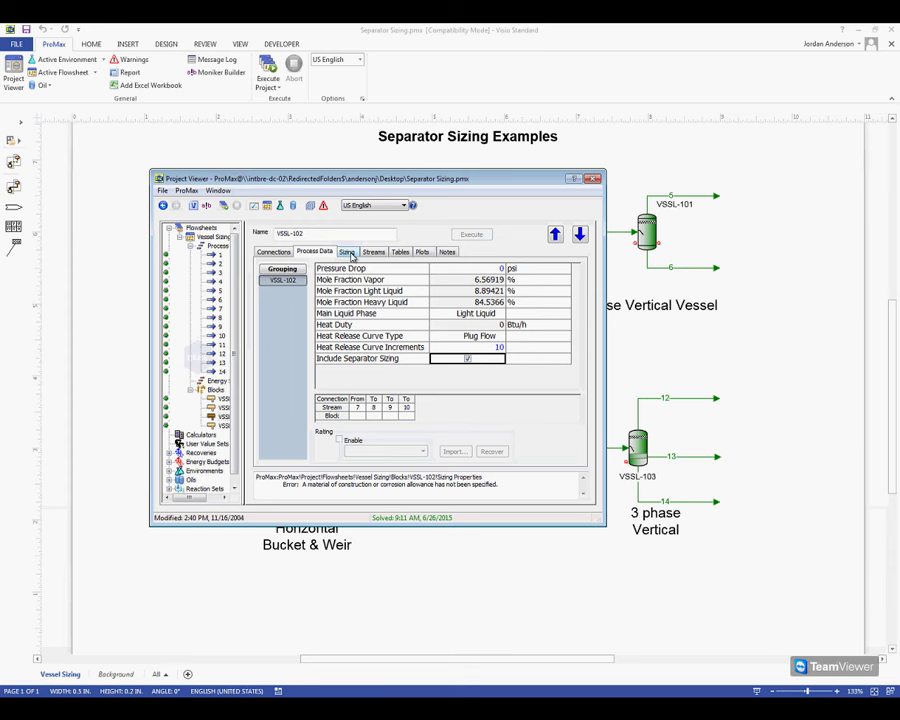
# - On the Sizing tab, set VSSL-102's vessel type to Horizontal 3 Phase Bucket & Weir
pyautogui.click(350, 253)
pyautogui.click(438, 327)
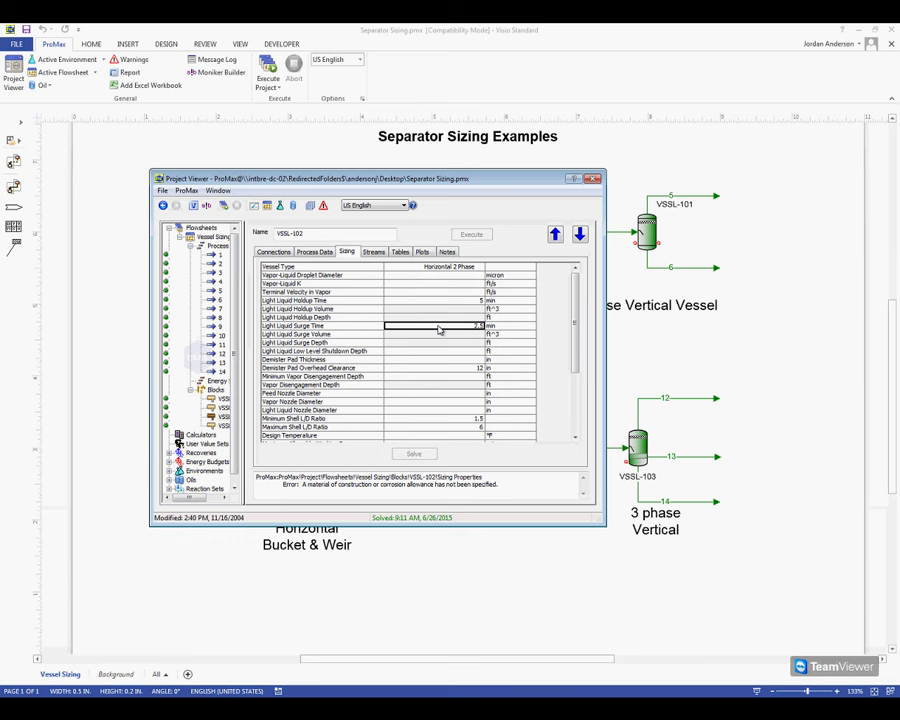
pyautogui.click(412, 268)
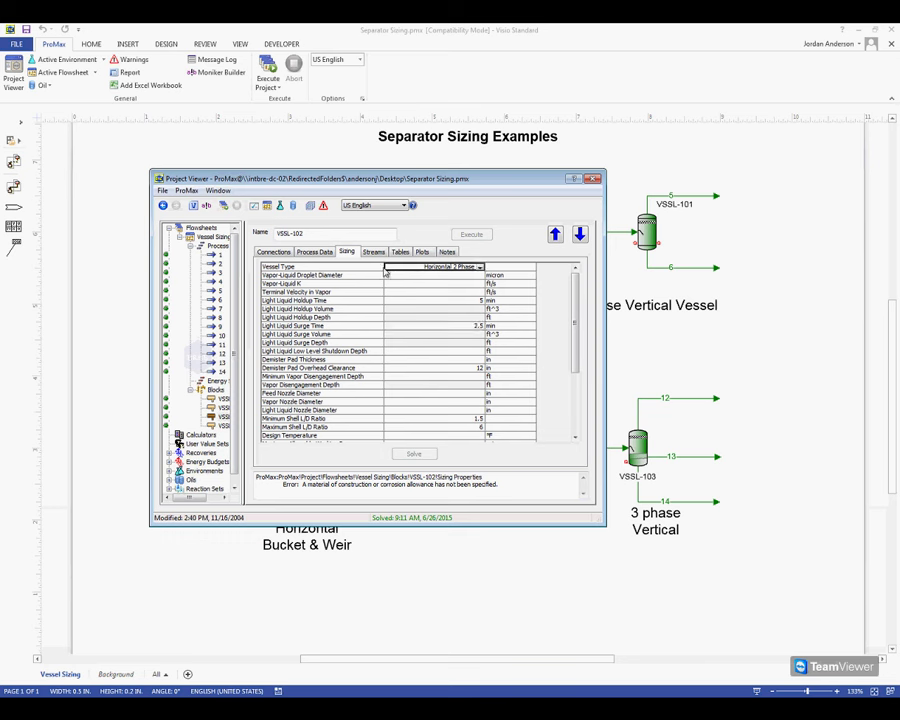
pyautogui.click(479, 267)
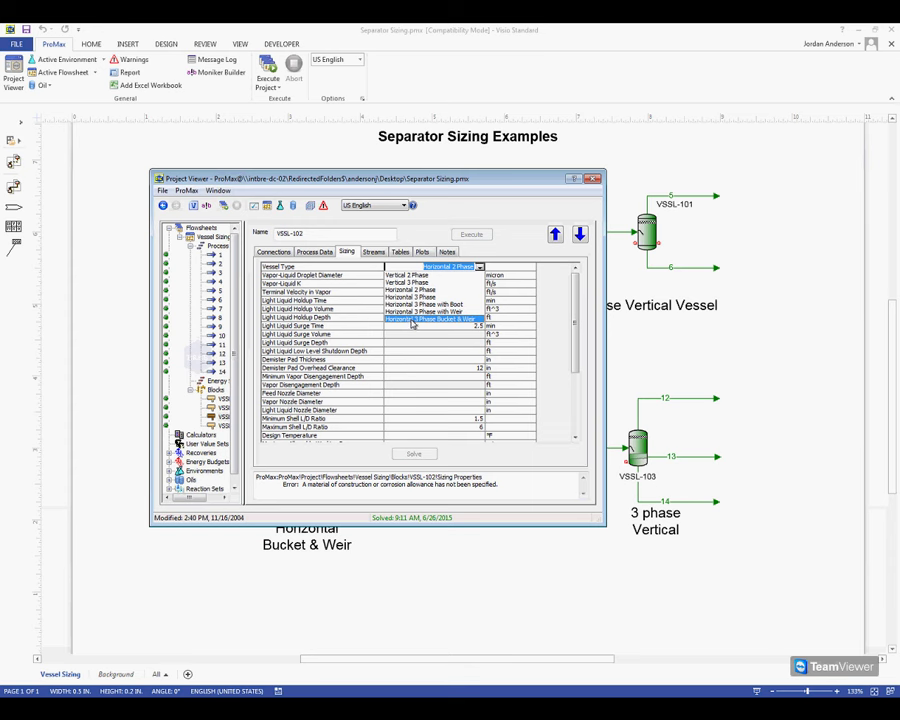
pyautogui.click(411, 320)
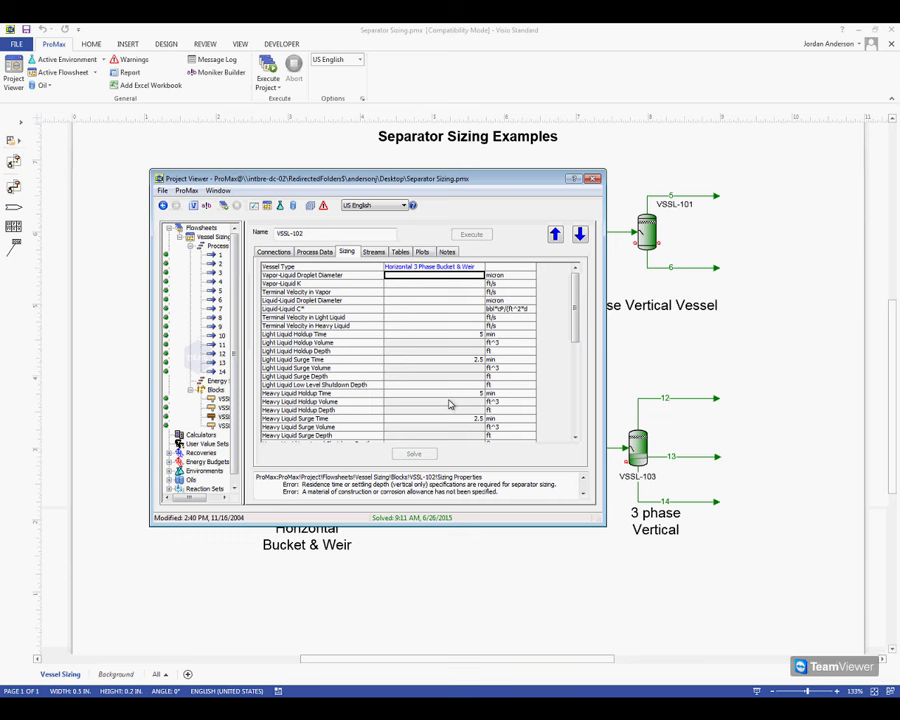
pyautogui.click(406, 292)
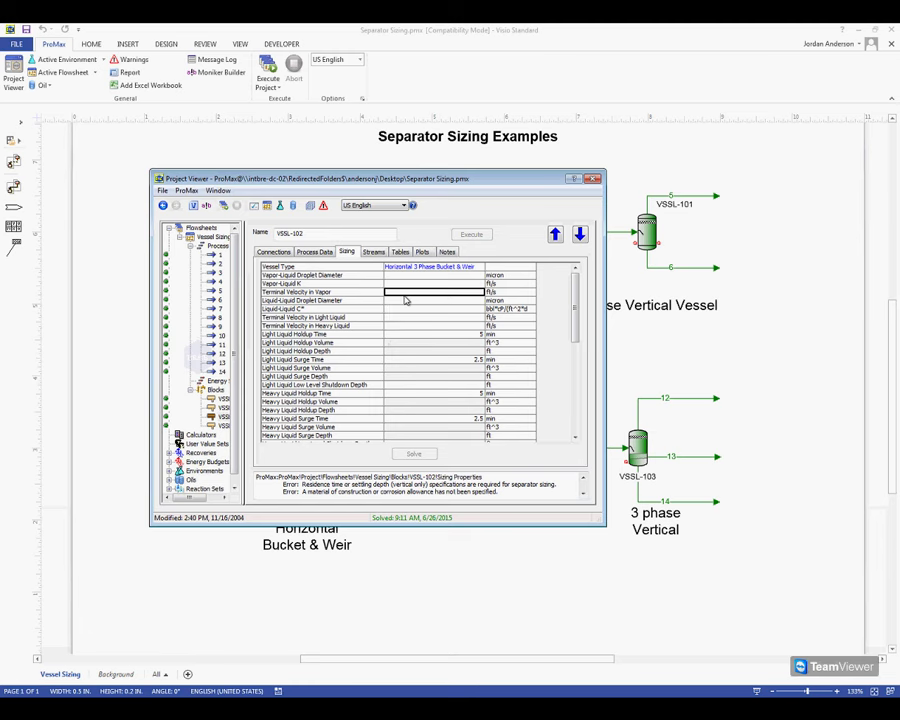
# - Show the Help topic on Sizing Parameters and expand Heavy Liquid Holdup Time (default 5 minutes)
pyautogui.press('F1')
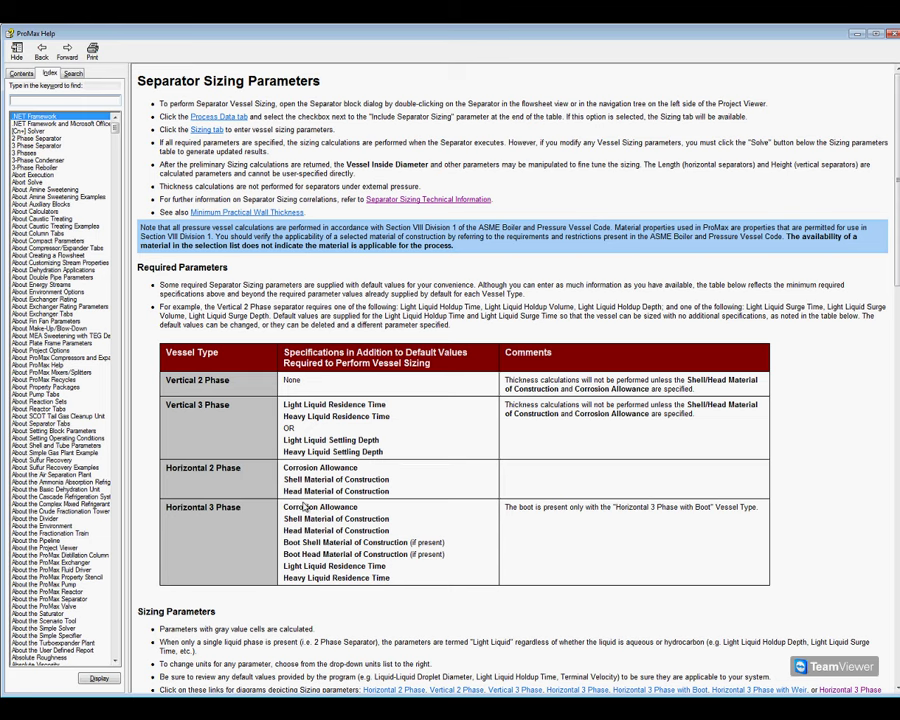
pyautogui.scroll(-5, 440, 590)
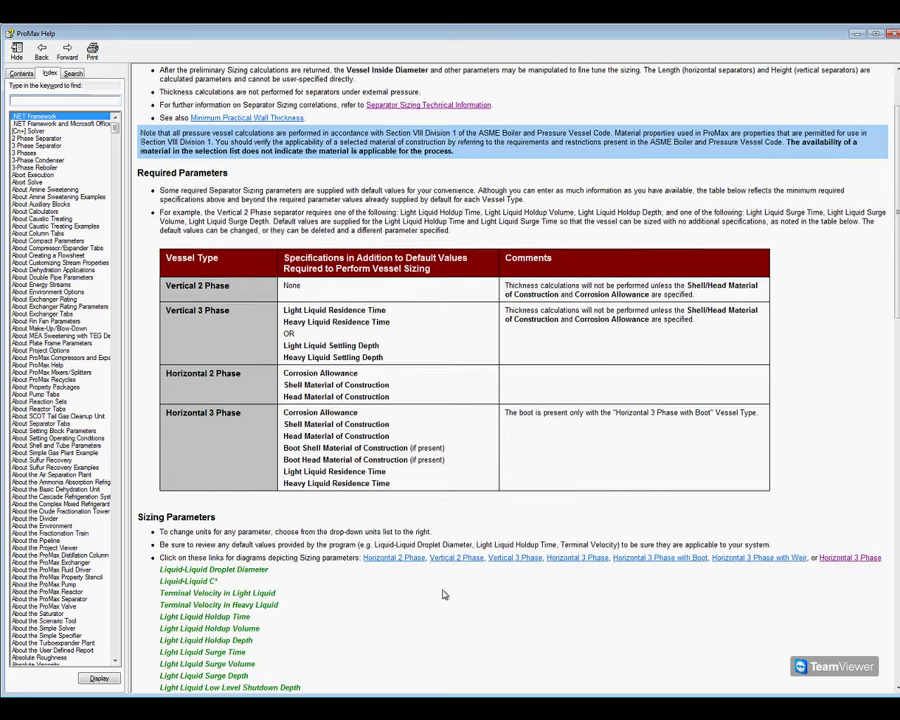
pyautogui.scroll(-10, 444, 595)
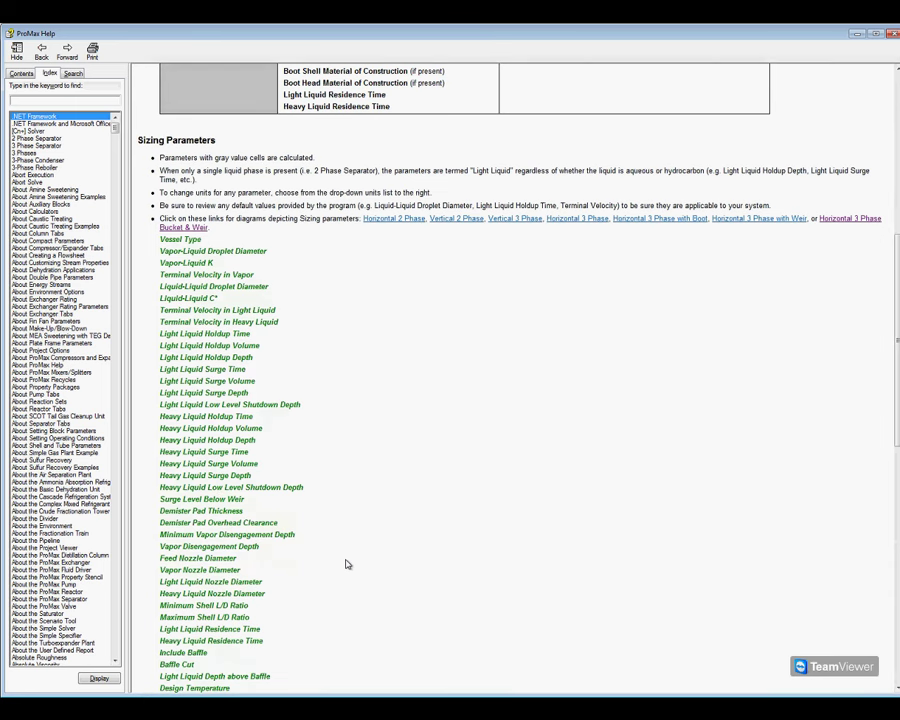
pyautogui.click(237, 418)
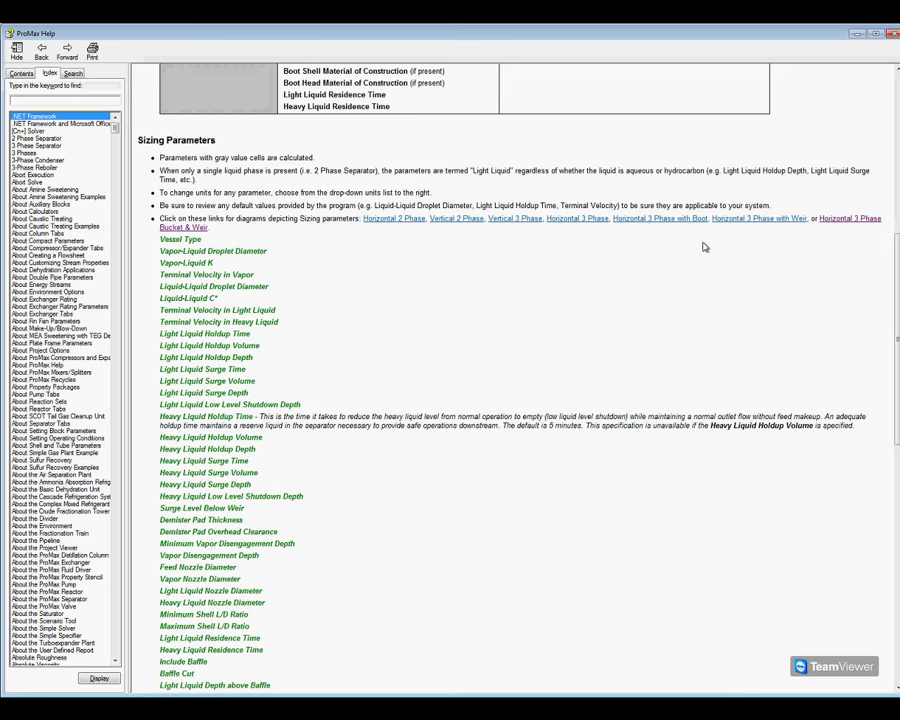
pyautogui.click(847, 222)
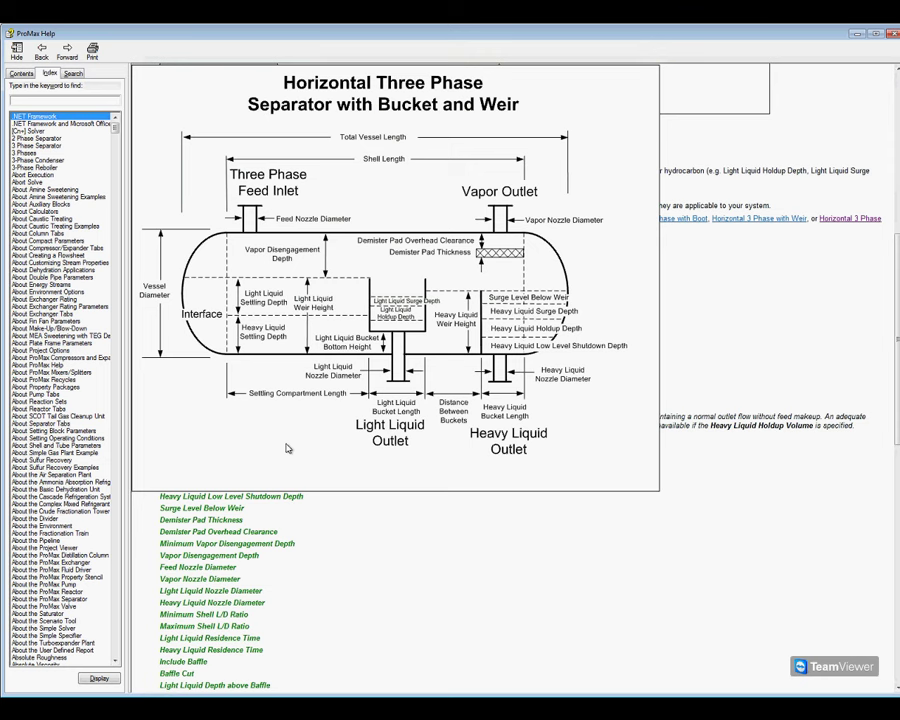
pyautogui.click(360, 480)
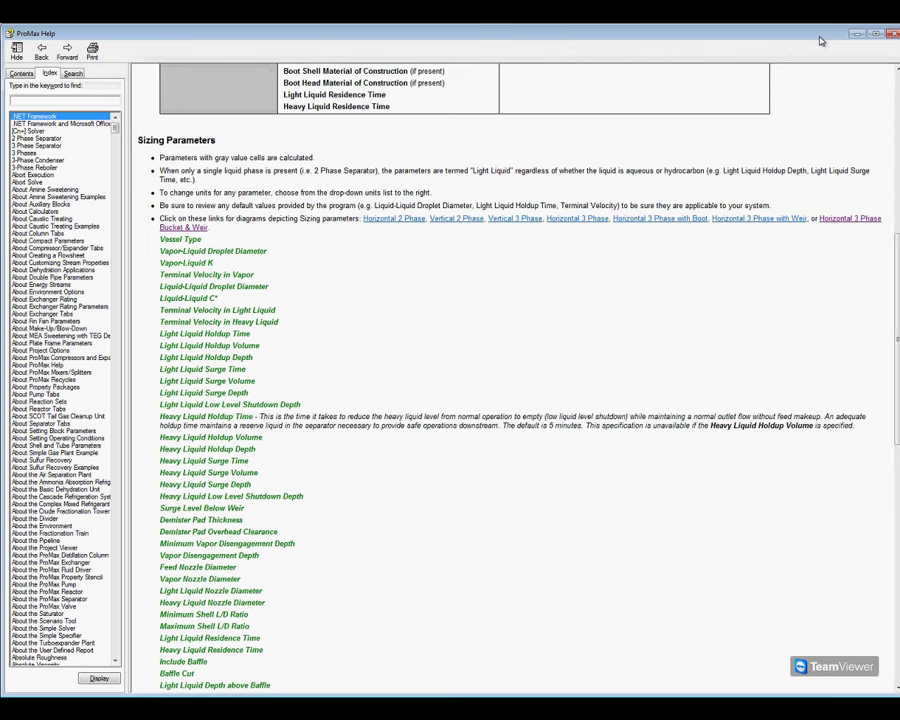
# - Close Help and review the residence-time and material-of-construction errors on the Sizing tab
pyautogui.click(893, 36)
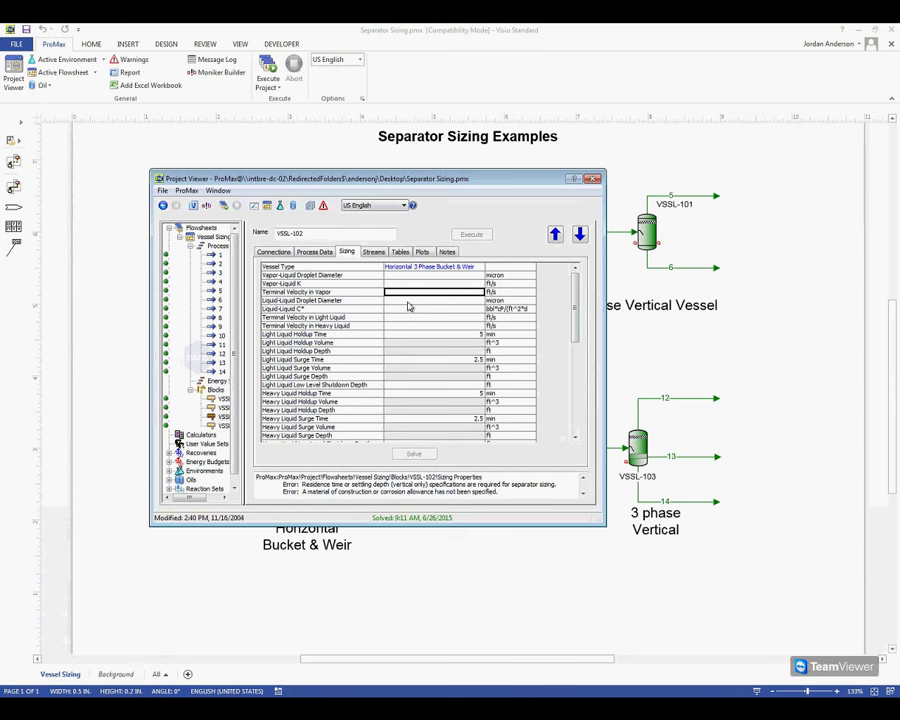
pyautogui.click(514, 494)
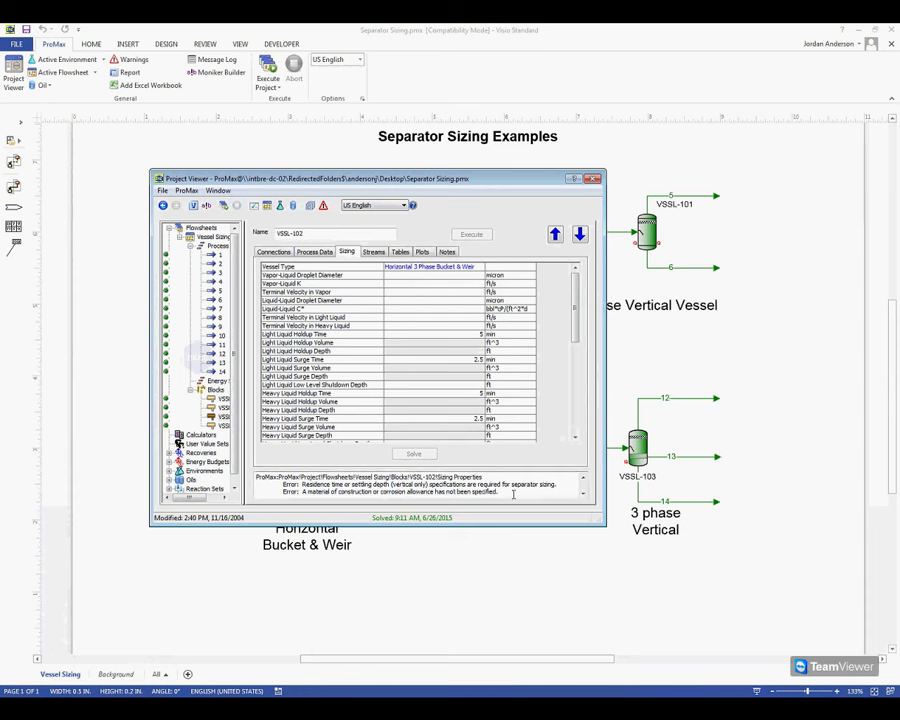
pyautogui.scroll(-1, 507, 494)
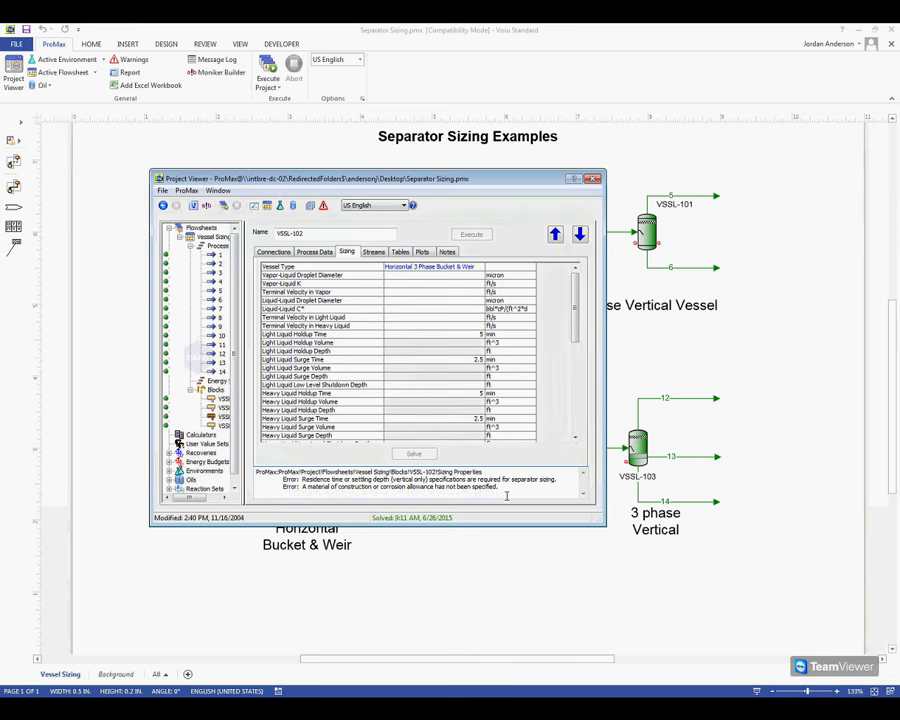
pyautogui.scroll(1, 330, 485)
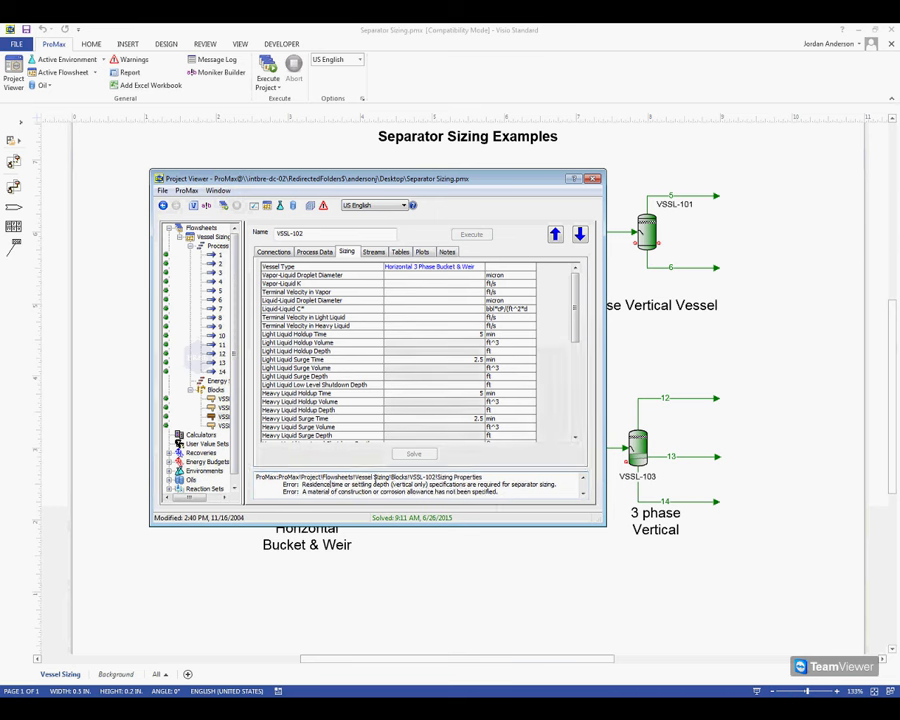
pyautogui.scroll(-1, 507, 494)
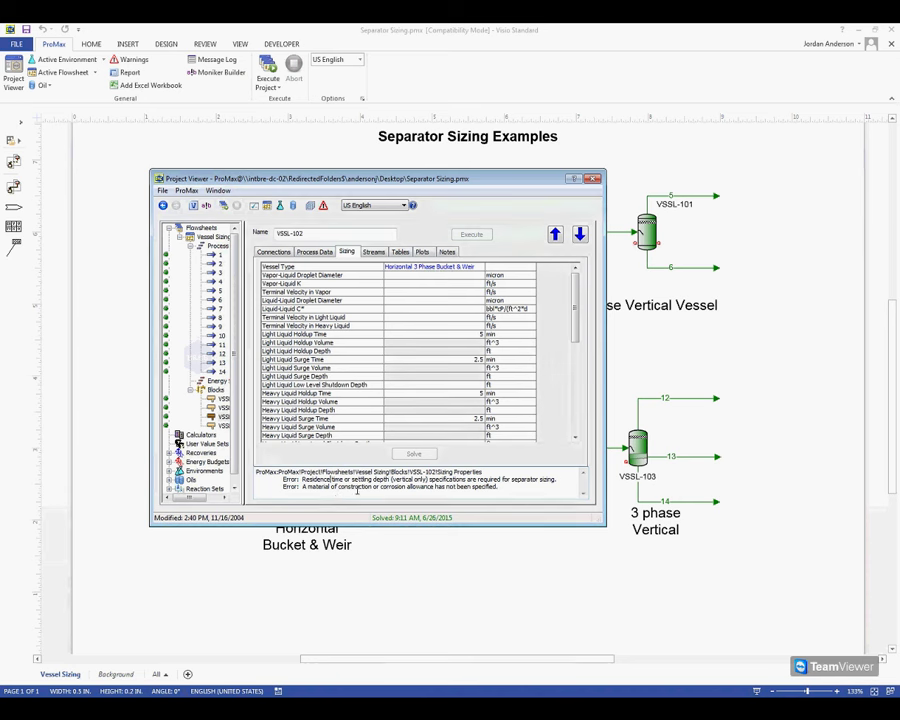
pyautogui.scroll(1, 436, 490)
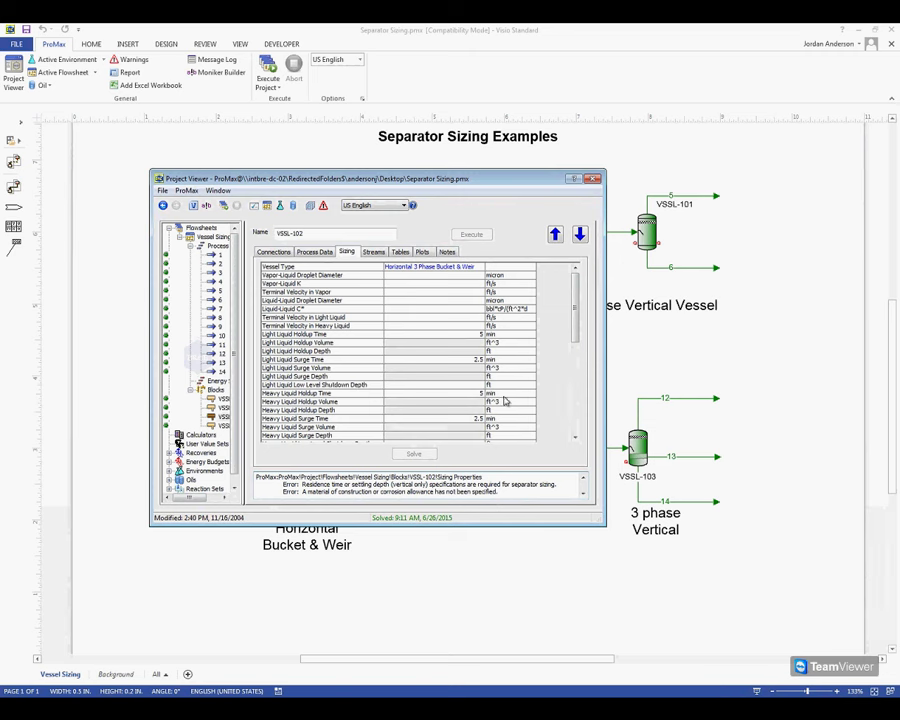
pyautogui.moveTo(573, 295); pyautogui.dragTo(588, 345)
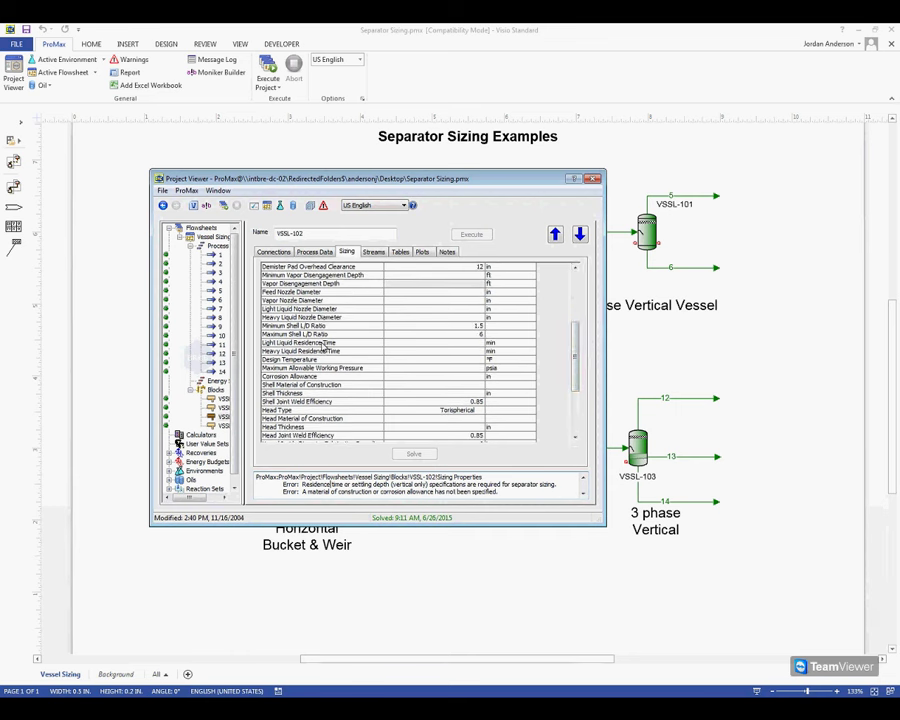
# - Enter 5 min for both the light and heavy liquid residence times
pyautogui.click(322, 352)
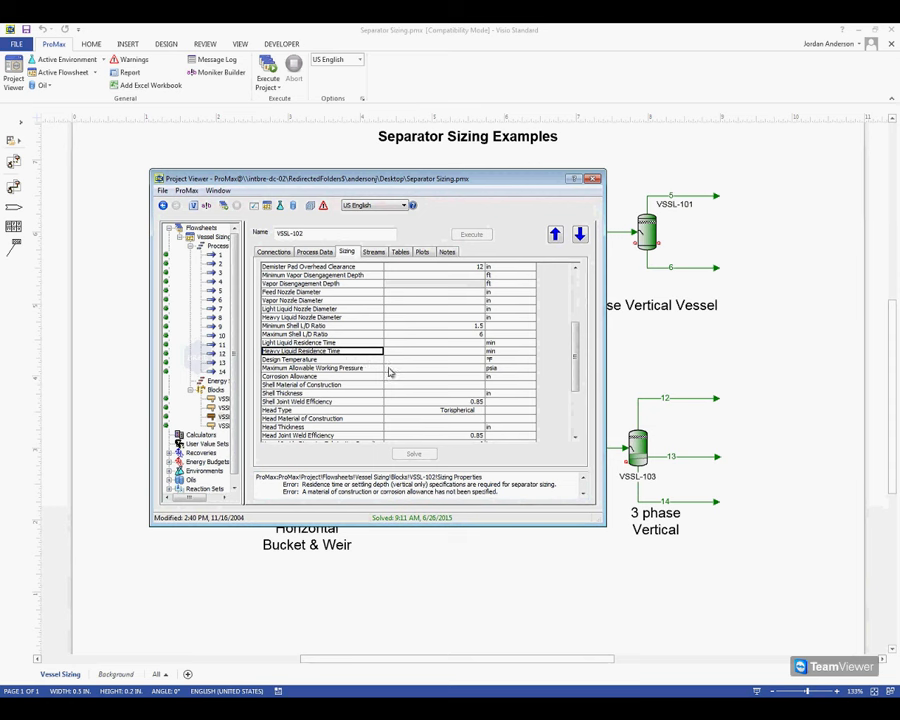
pyautogui.click(444, 344)
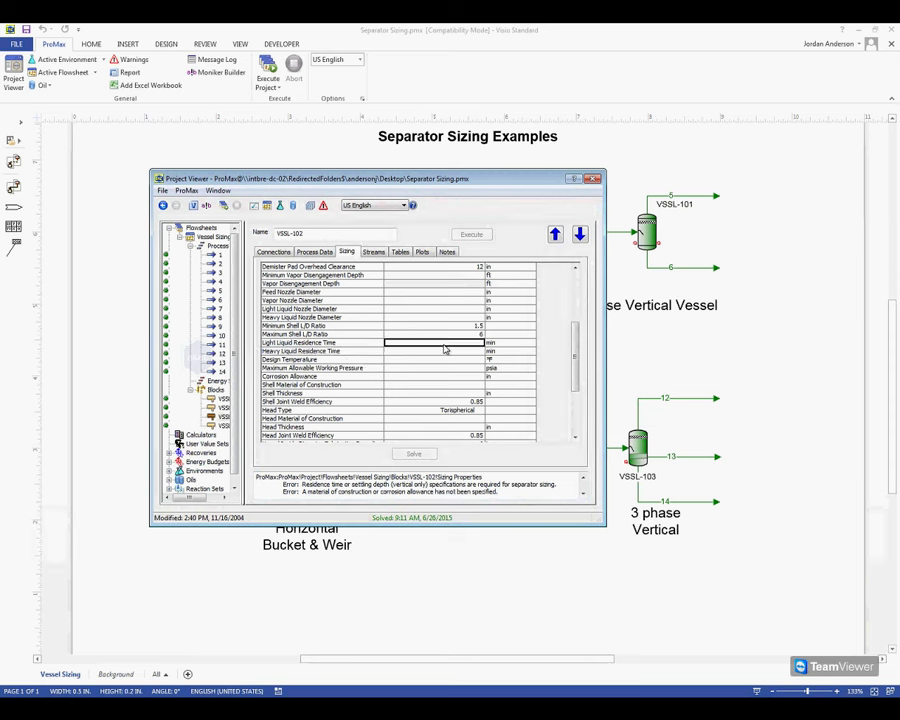
pyautogui.write('5')
pyautogui.press('Return')
pyautogui.write('5')
pyautogui.press('Return')
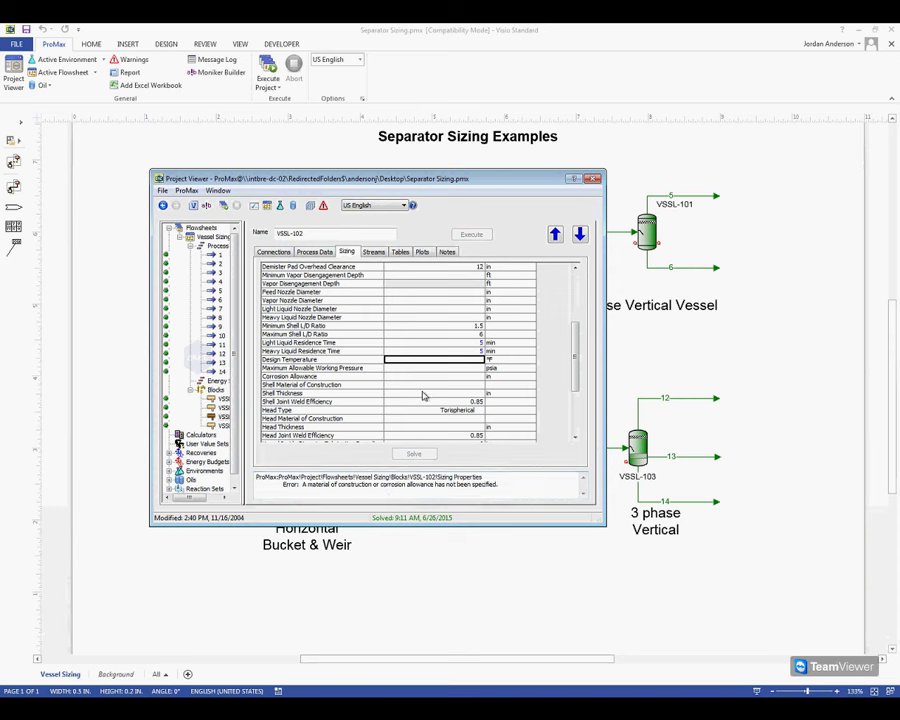
pyautogui.click(423, 386)
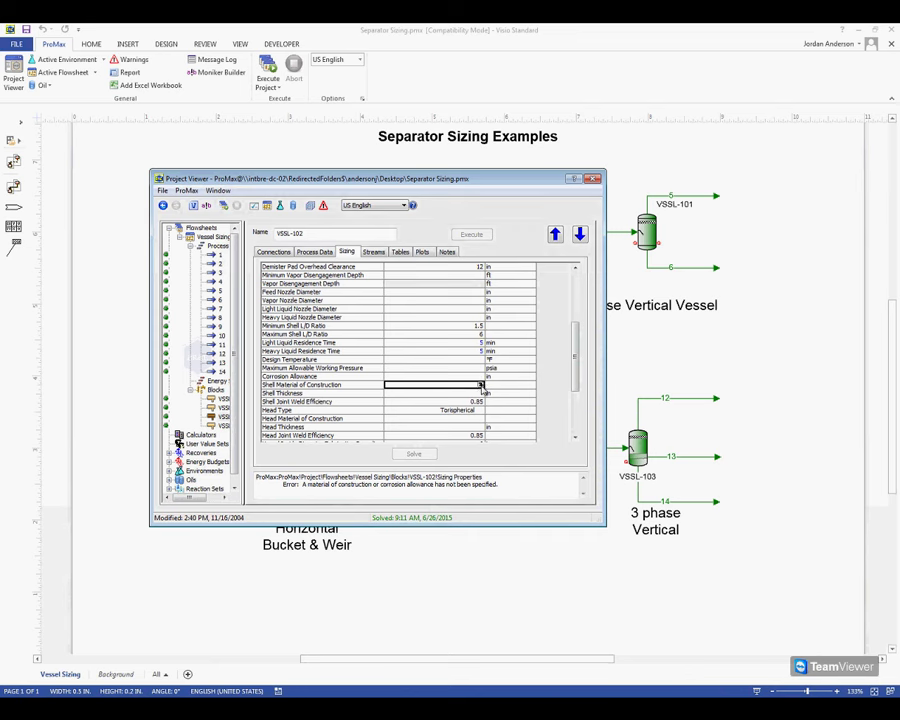
# - Select Carbon Steel A516 Grade 70 Plate as the shell material of construction
pyautogui.click(762, 368)
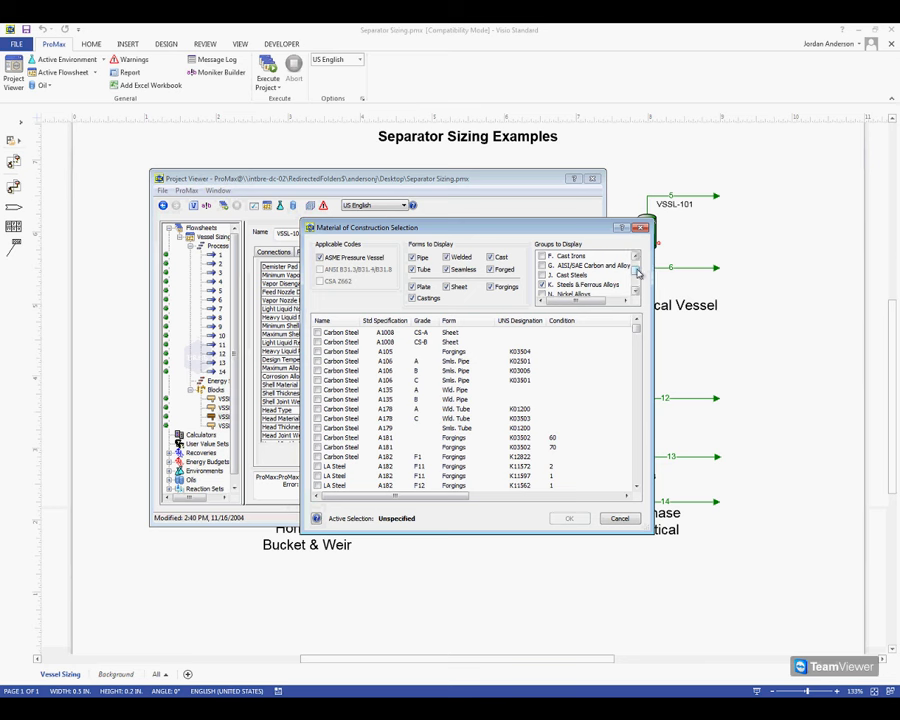
pyautogui.scroll(1, 635, 261)
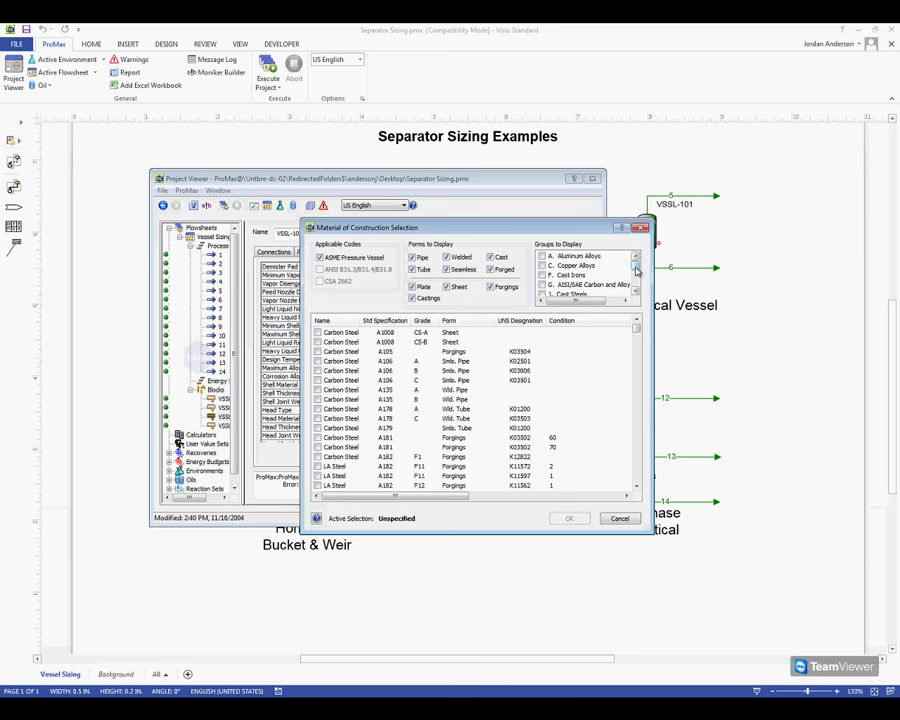
pyautogui.scroll(-2, 636, 272)
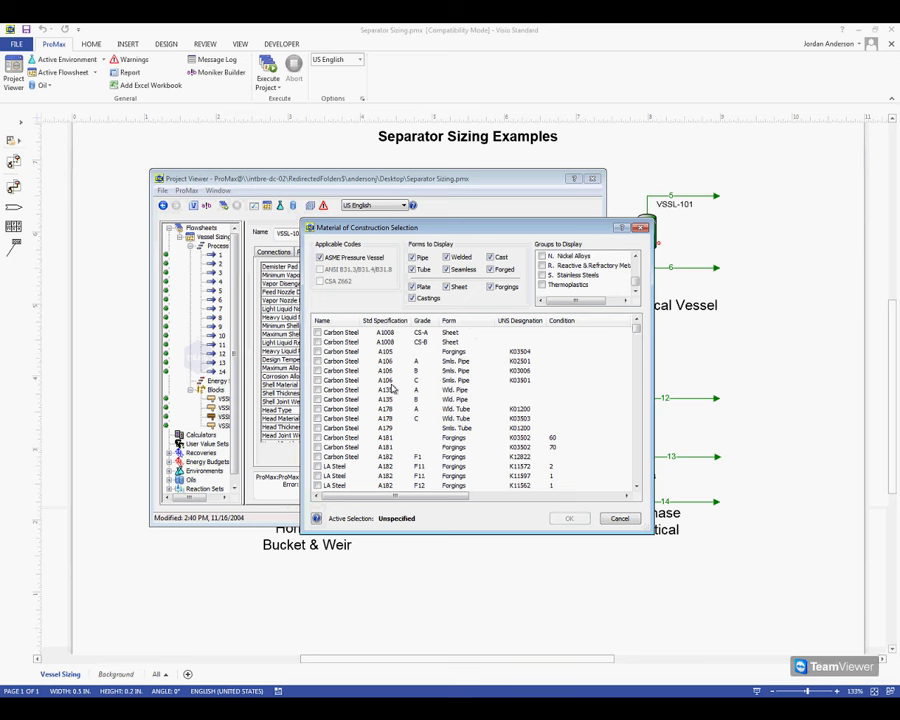
pyautogui.click(402, 380)
pyautogui.scroll(-2, 405, 447)
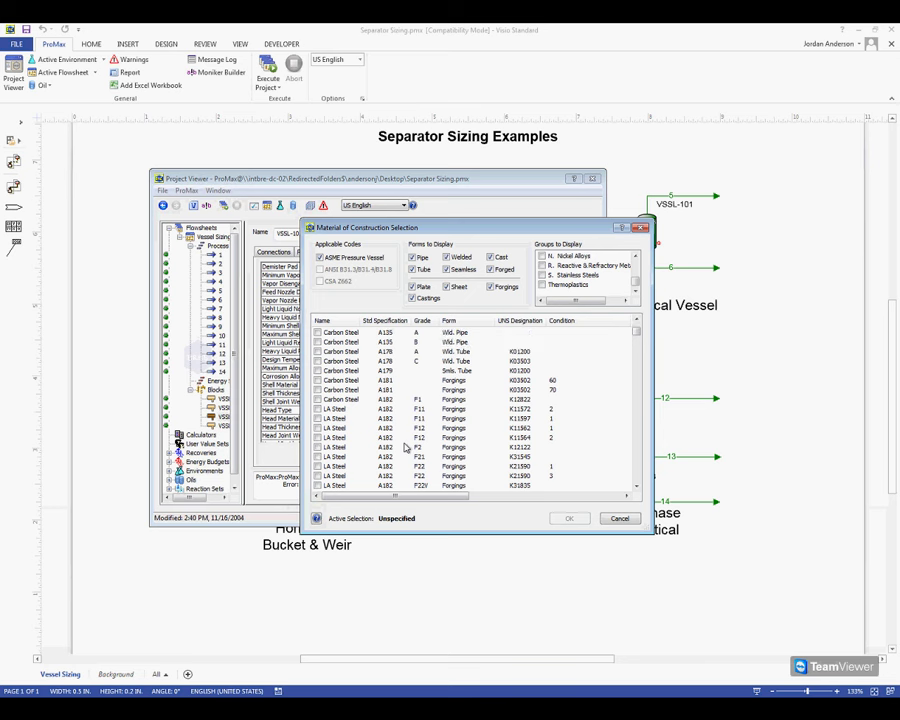
pyautogui.scroll(-10, 405, 447)
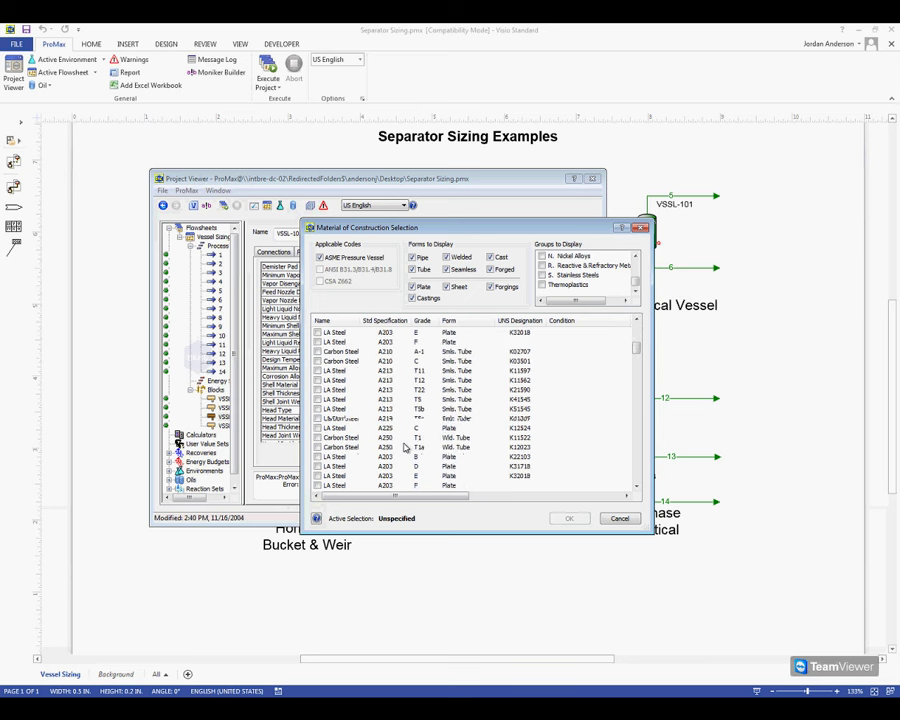
pyautogui.scroll(-12, 400, 445)
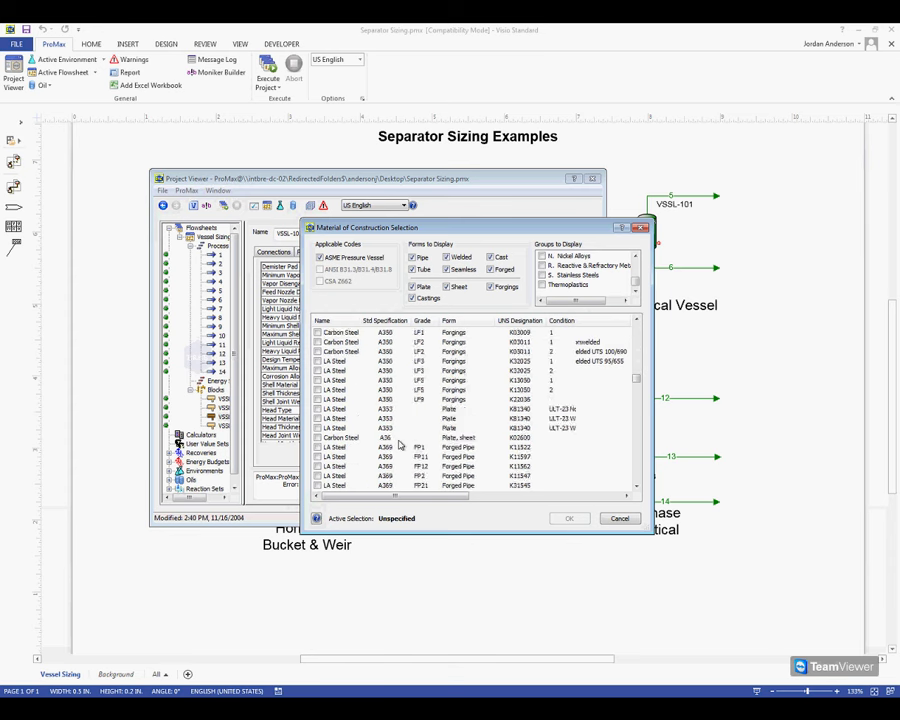
pyautogui.scroll(-3, 400, 445)
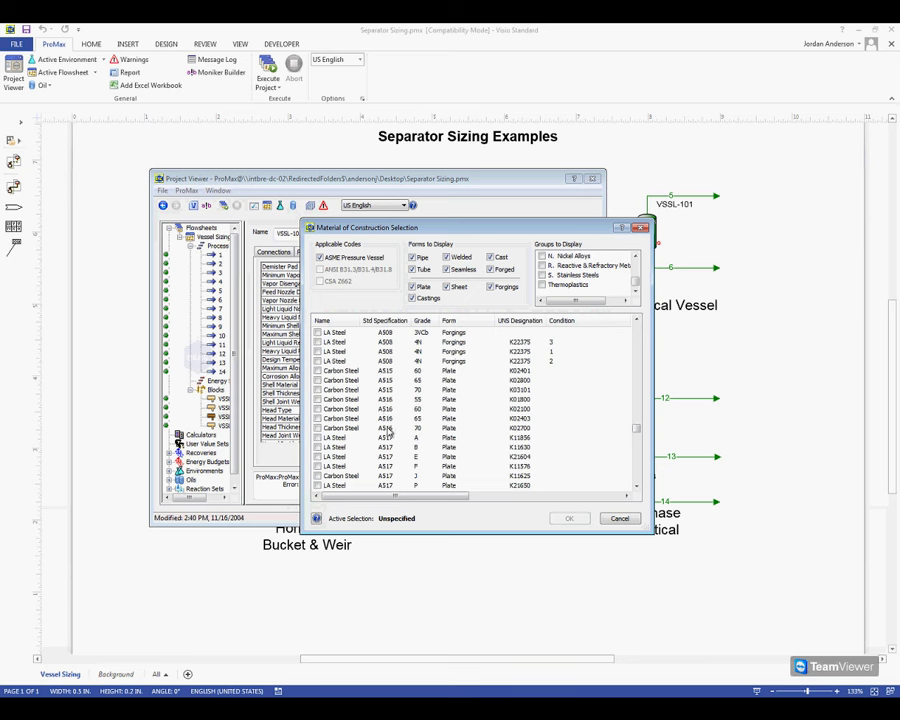
pyautogui.click(396, 429)
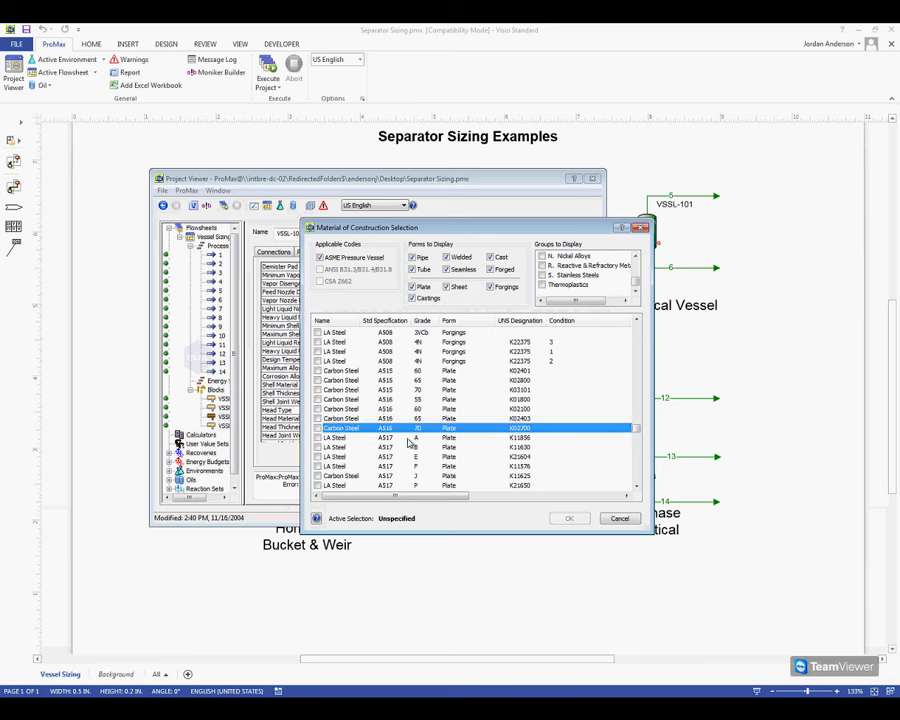
pyautogui.click(317, 428)
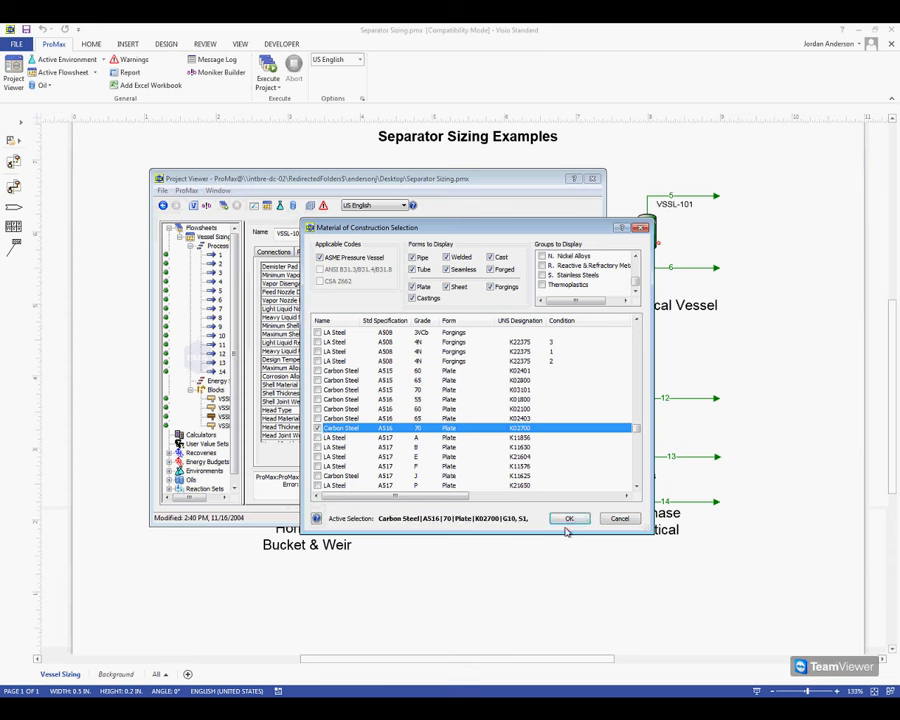
pyautogui.click(569, 520)
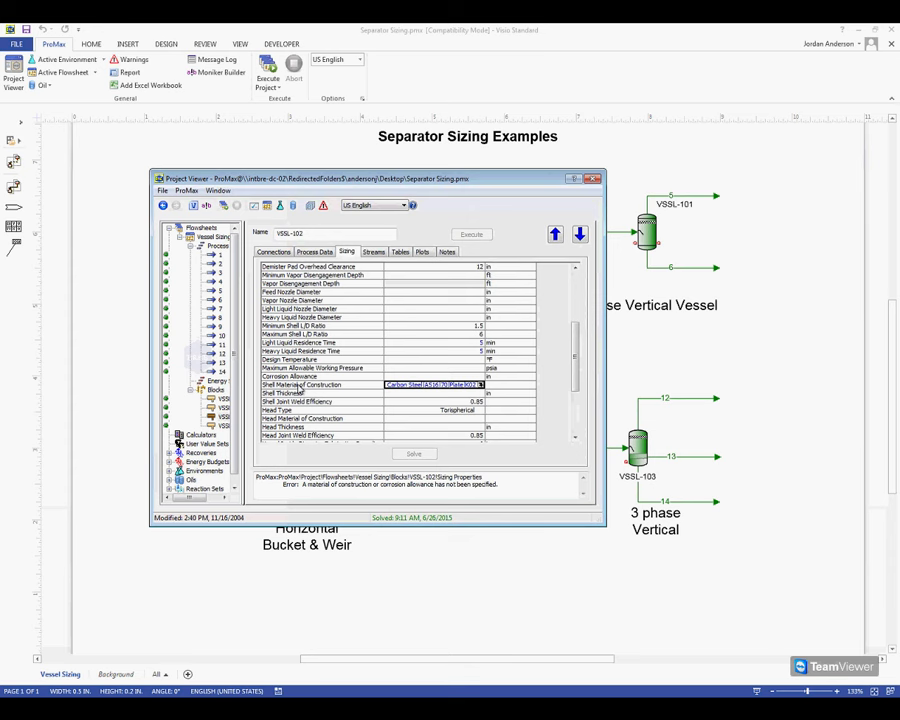
# - Paste the A516-70 carbon steel shell material into the head material of construction
pyautogui.scroll(-2, 380, 394)
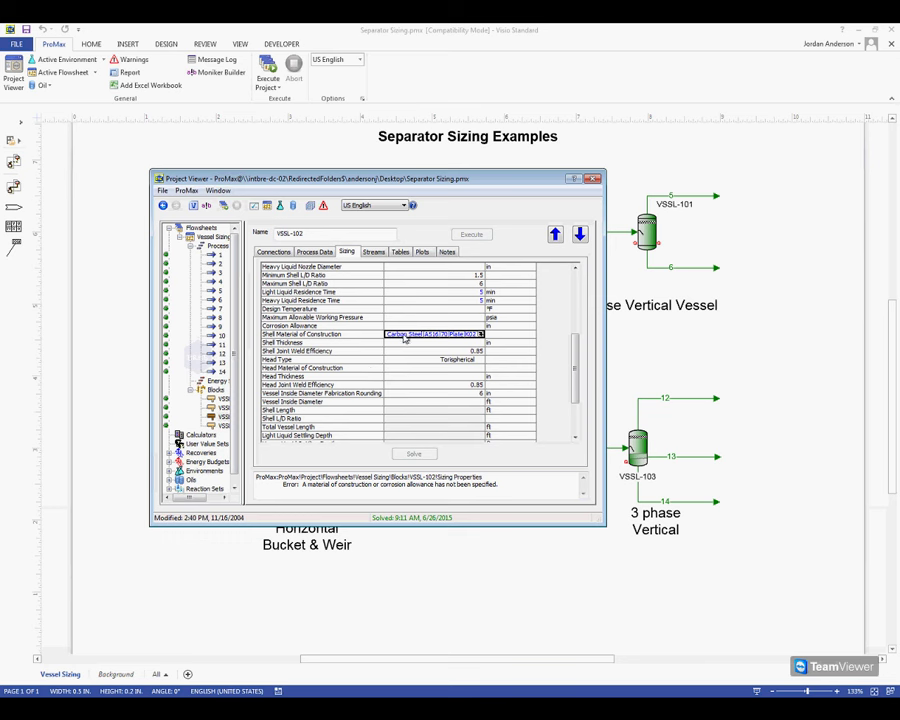
pyautogui.click(411, 370)
pyautogui.write('Carbon Steel|A516|70|Plate|K02')
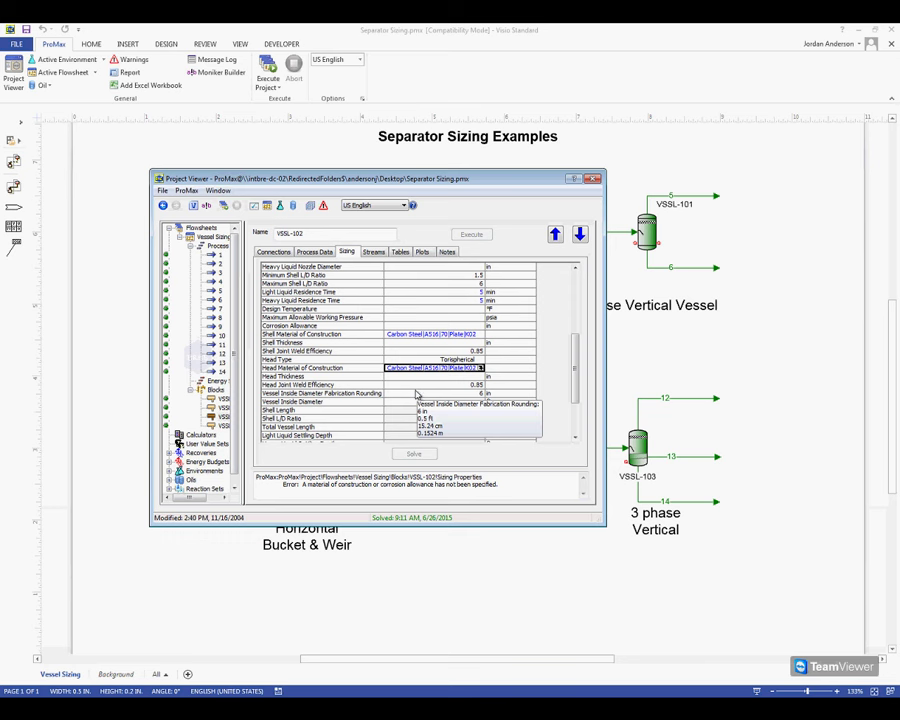
# - Set the corrosion allowance to 0.0625 in
pyautogui.click(423, 326)
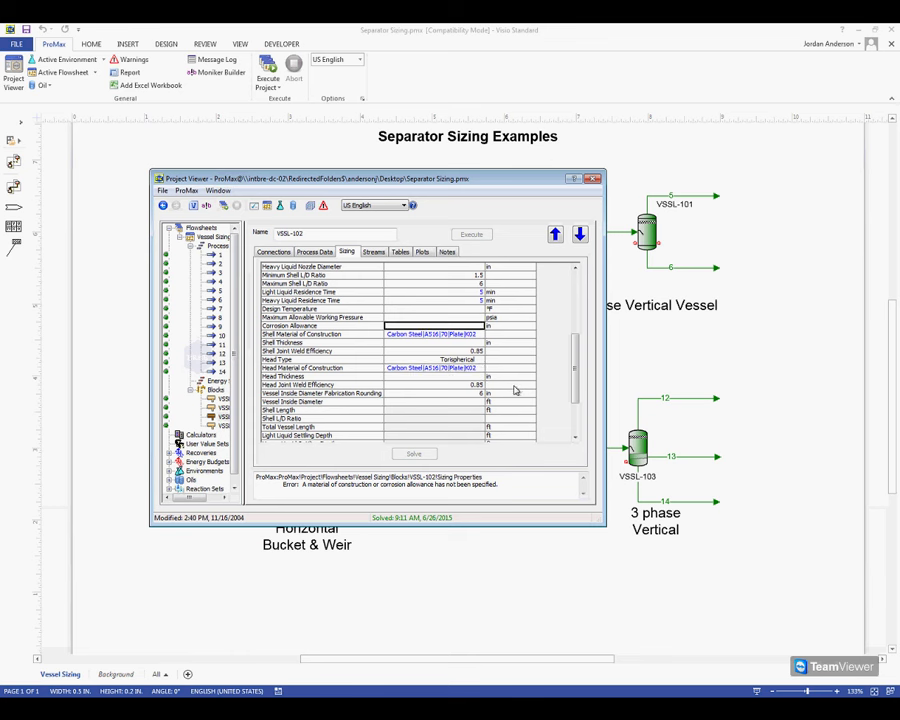
pyautogui.write('.0625')
pyautogui.press('Return')
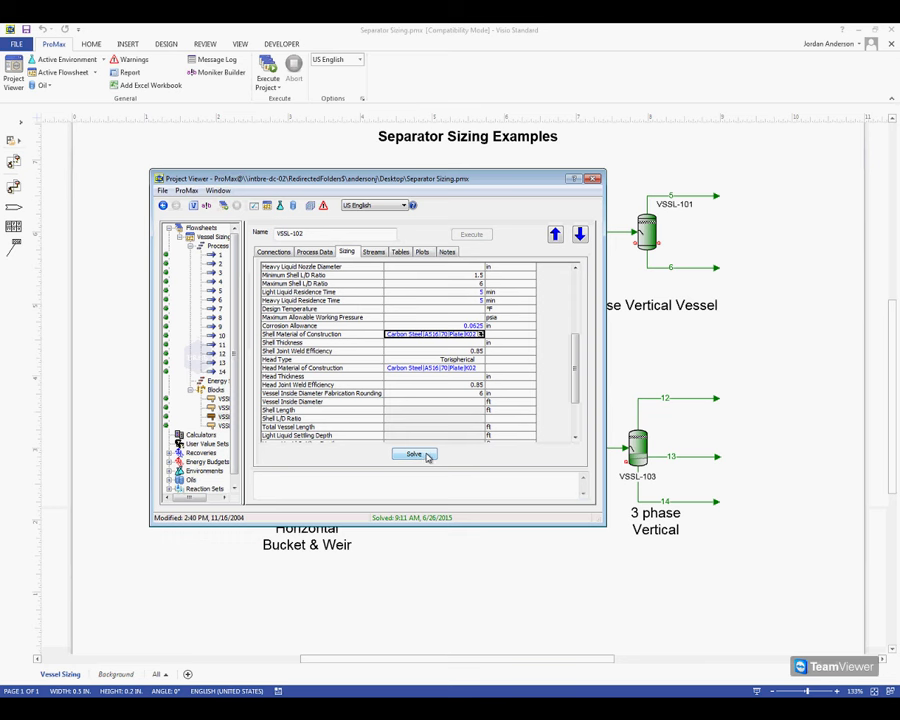
pyautogui.click(427, 457)
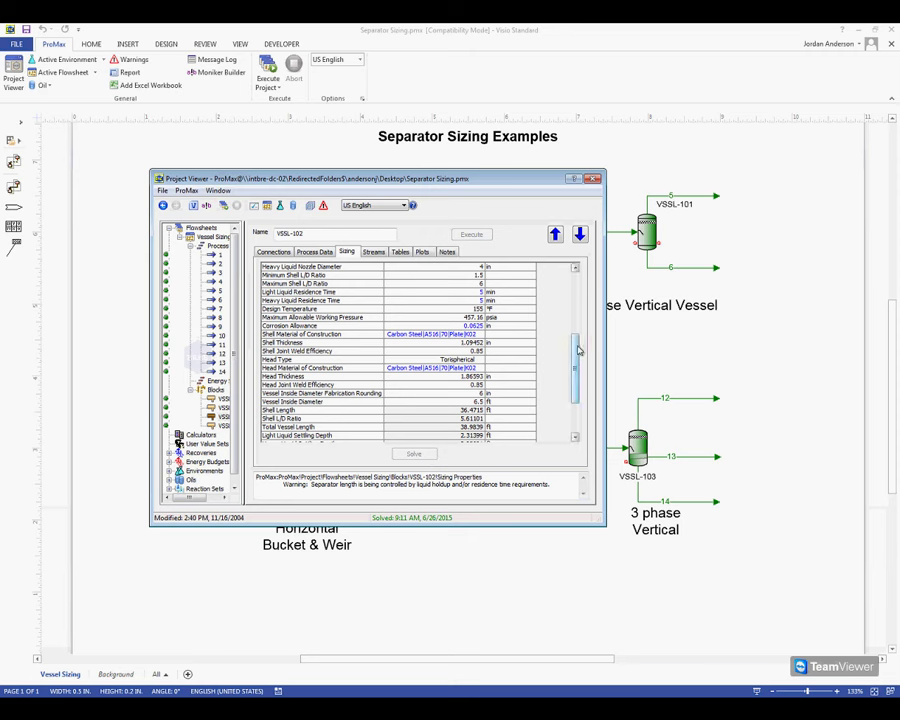
pyautogui.scroll(5, 576, 354)
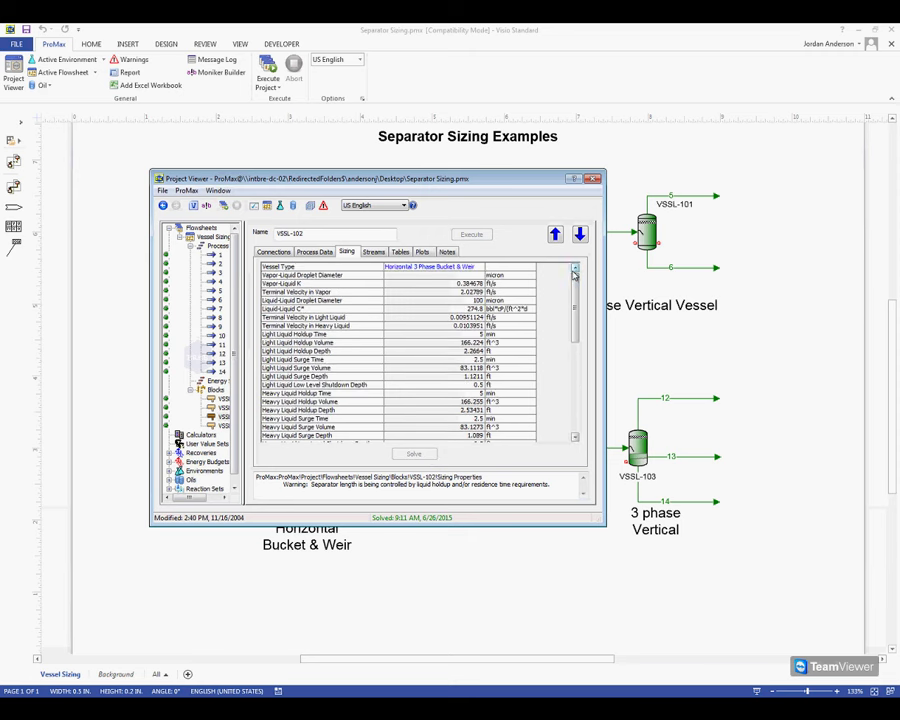
pyautogui.moveTo(446, 368)
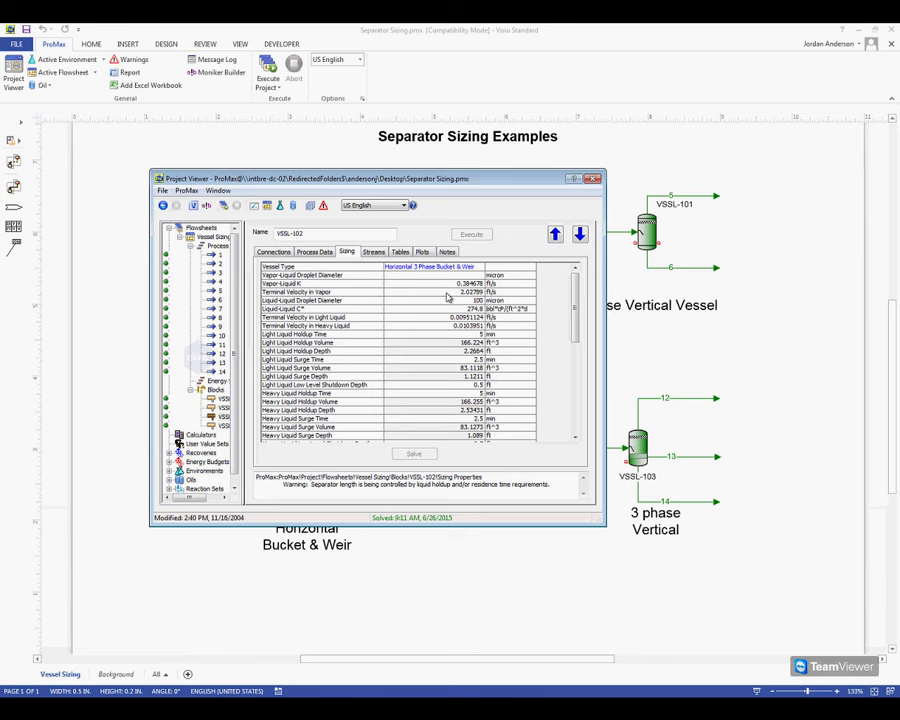
# - Change the liquid-liquid droplet diameter to 120 micron and re-solve the sizing
pyautogui.moveTo(446, 293)
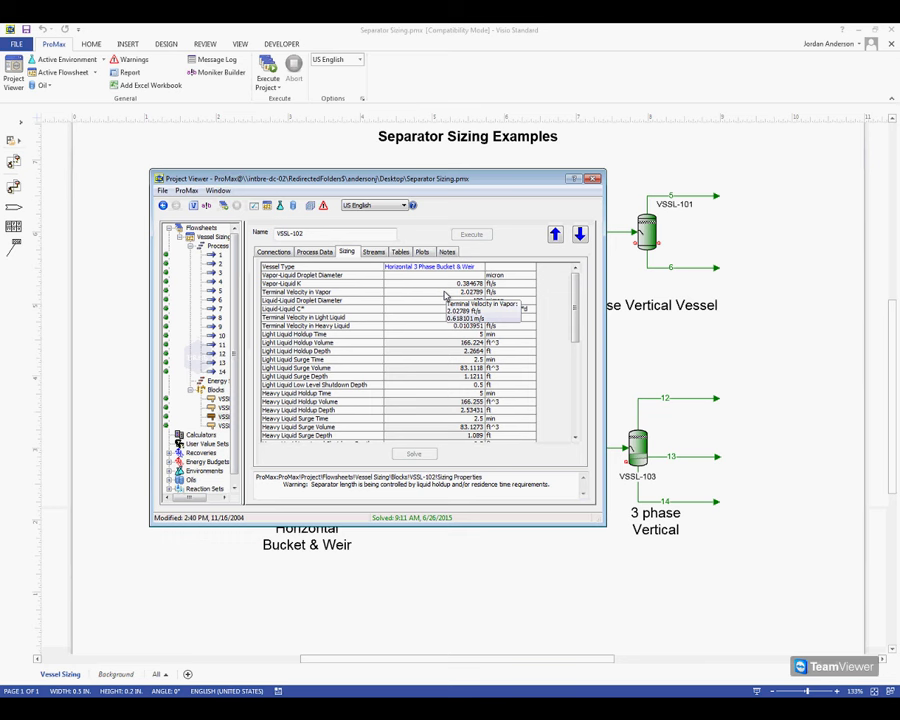
pyautogui.click(450, 301)
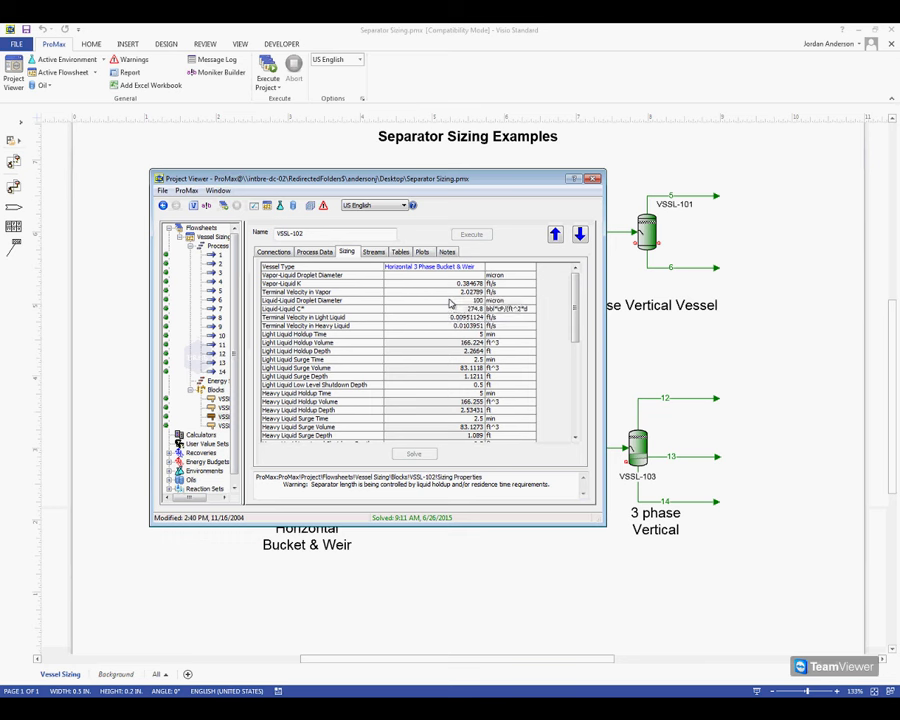
pyautogui.moveTo(449, 372)
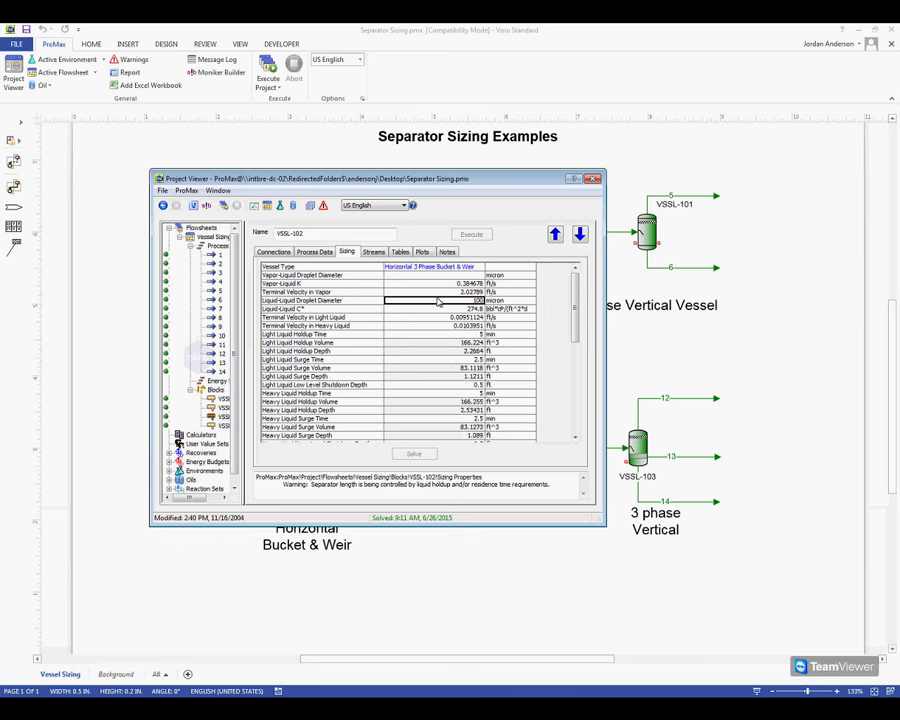
pyautogui.moveTo(437, 302)
pyautogui.moveTo(426, 322)
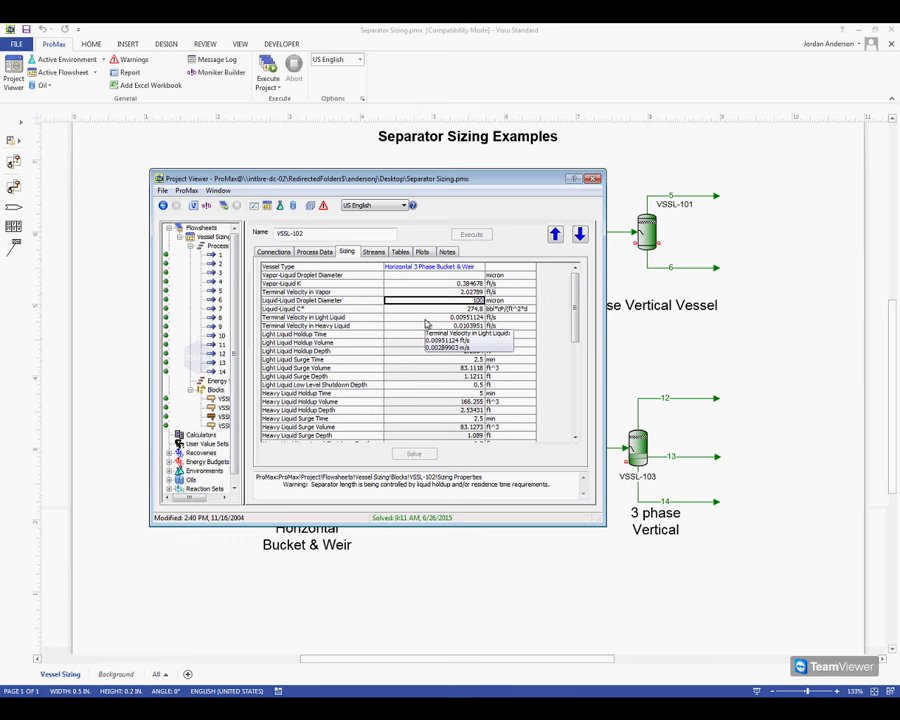
pyautogui.write('120')
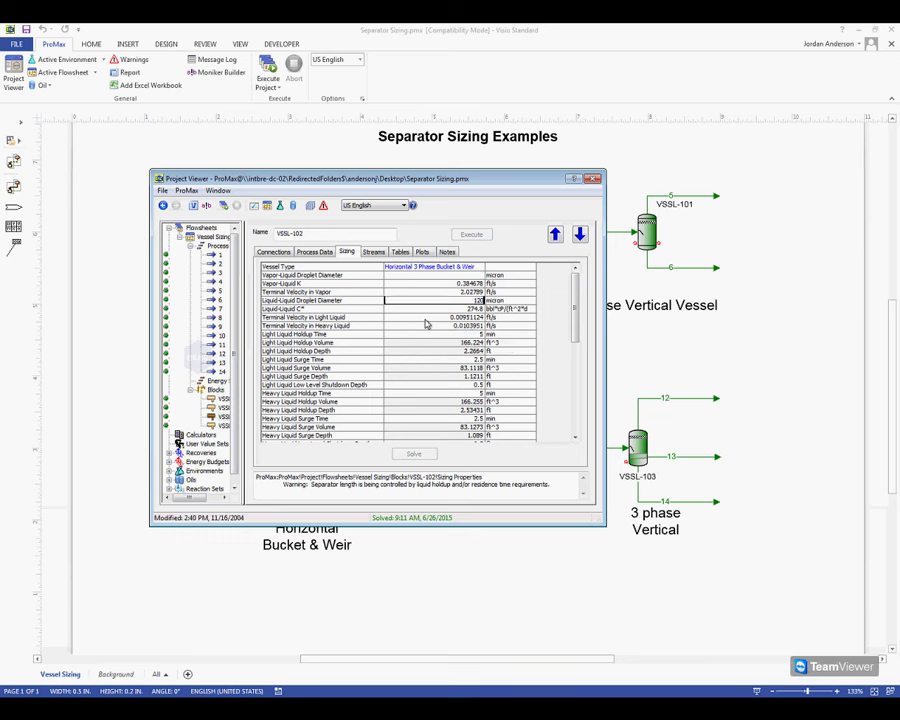
pyautogui.press('Return')
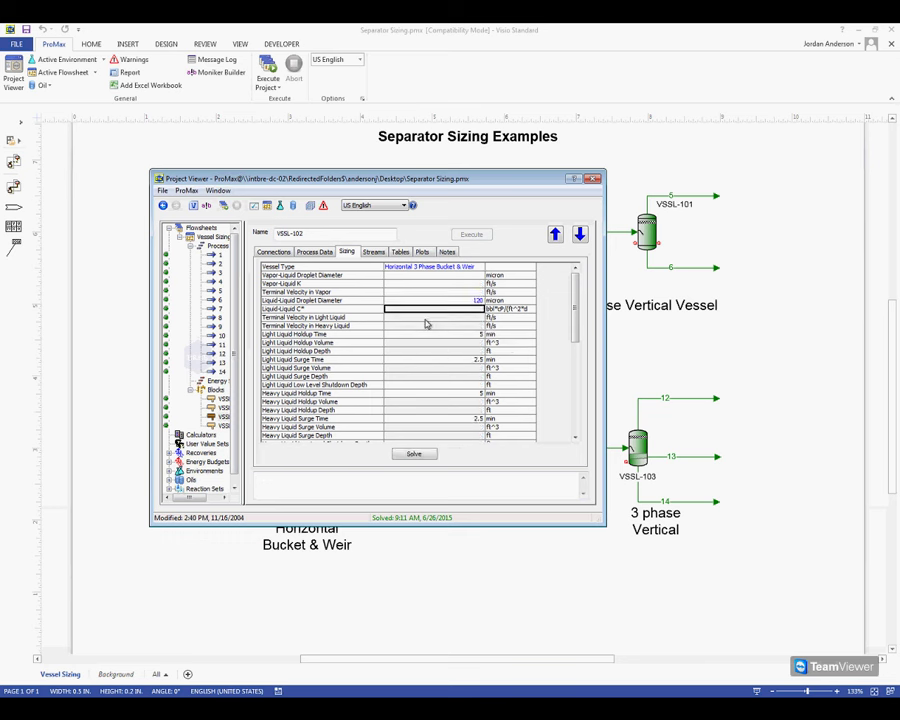
pyautogui.click(422, 455)
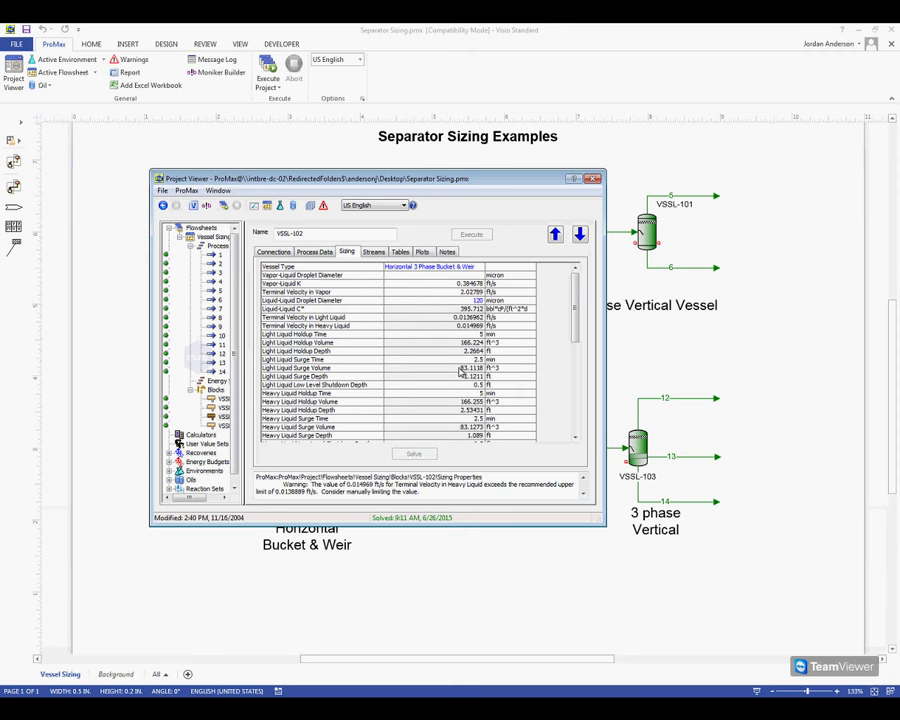
pyautogui.moveTo(575, 296); pyautogui.dragTo(578, 360)
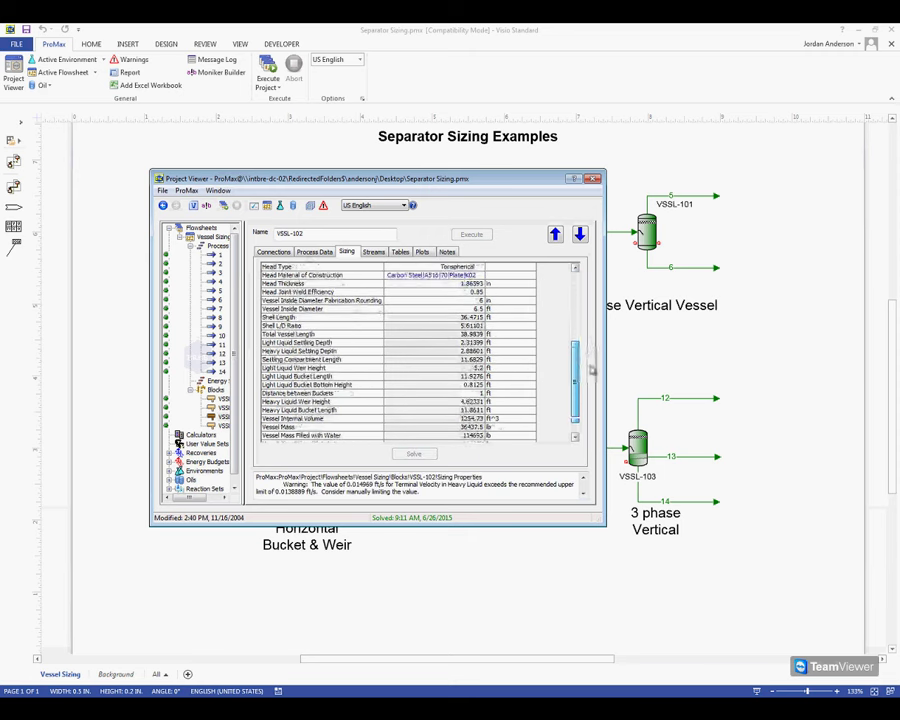
pyautogui.click(439, 327)
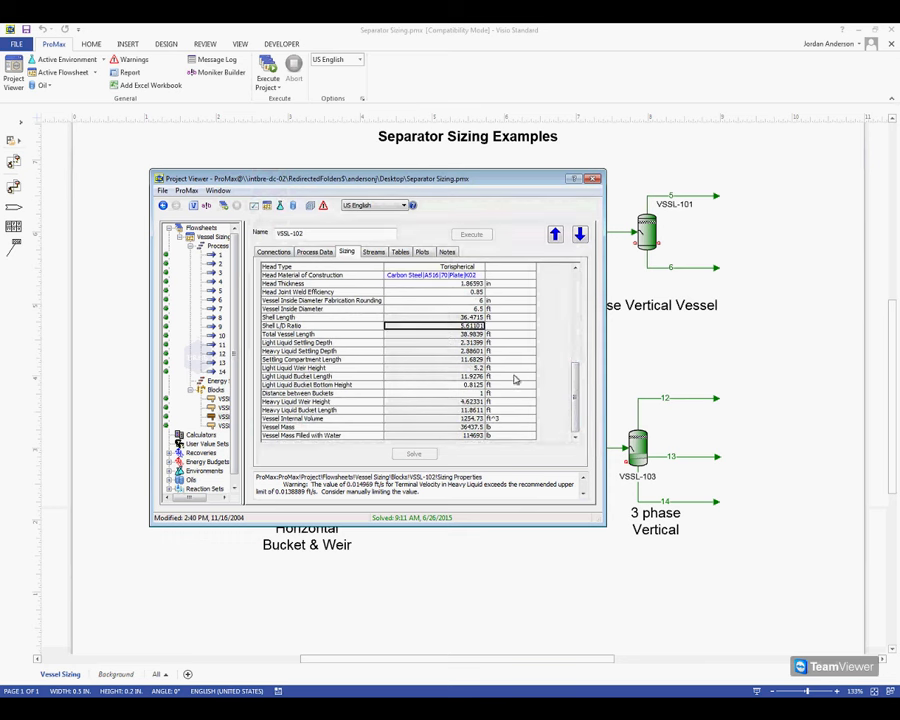
pyautogui.click(418, 316)
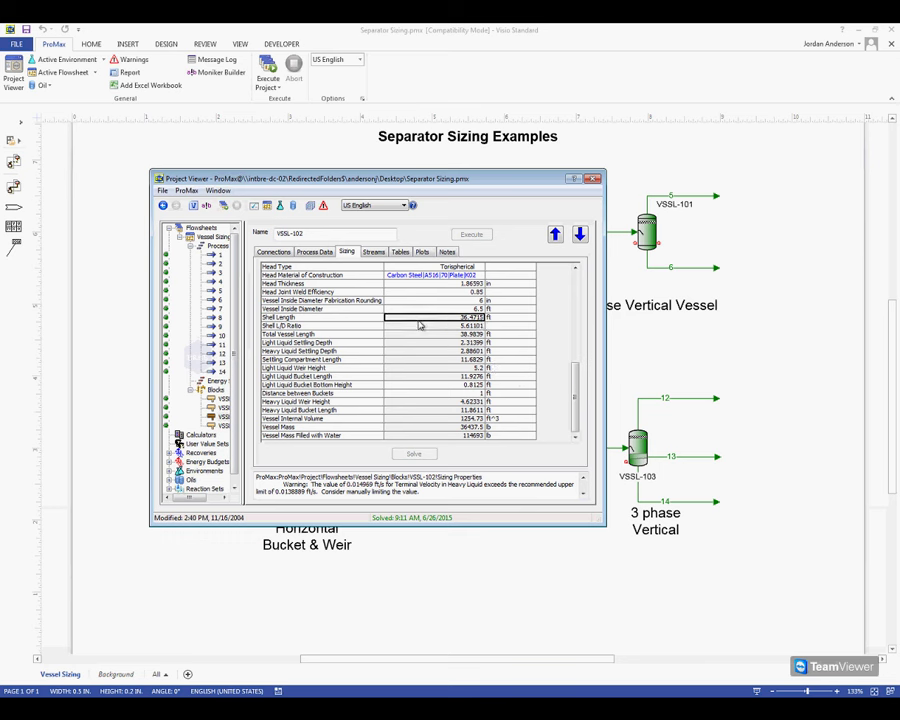
pyautogui.moveTo(425, 318)
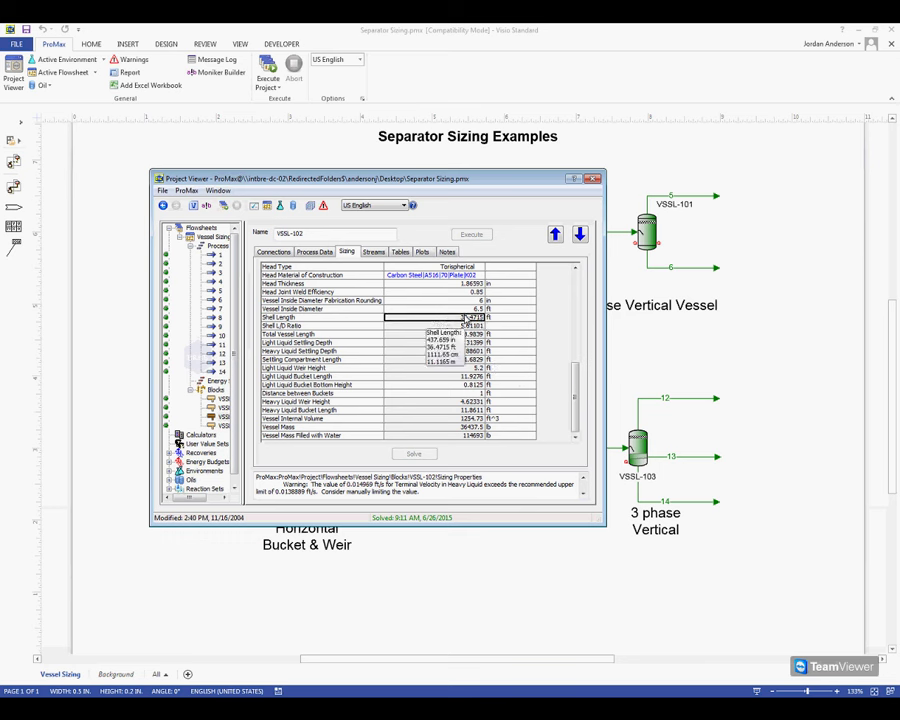
pyautogui.click(443, 310)
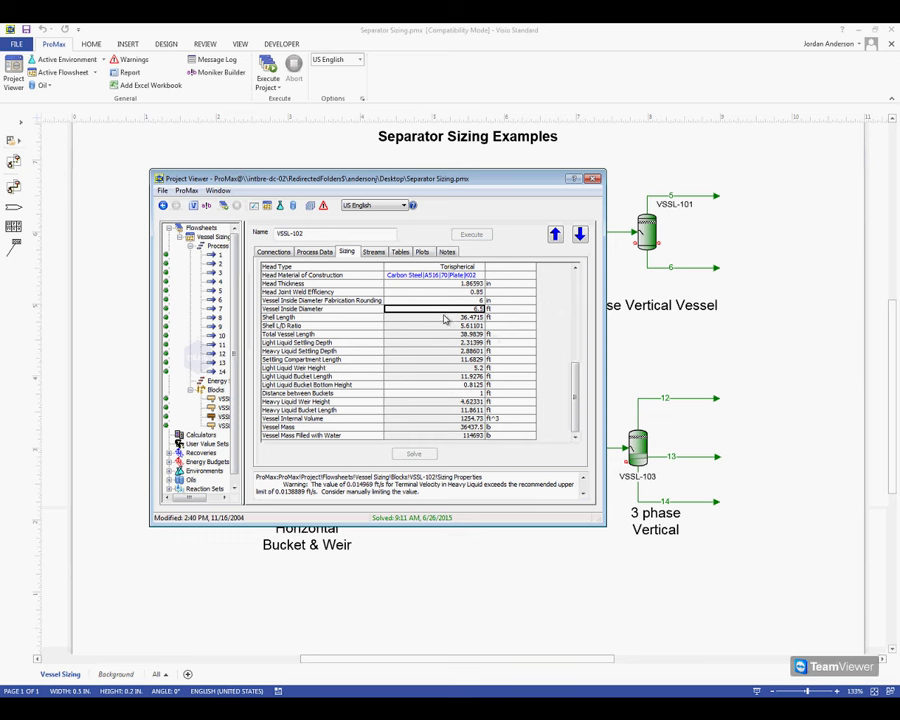
pyautogui.click(424, 427)
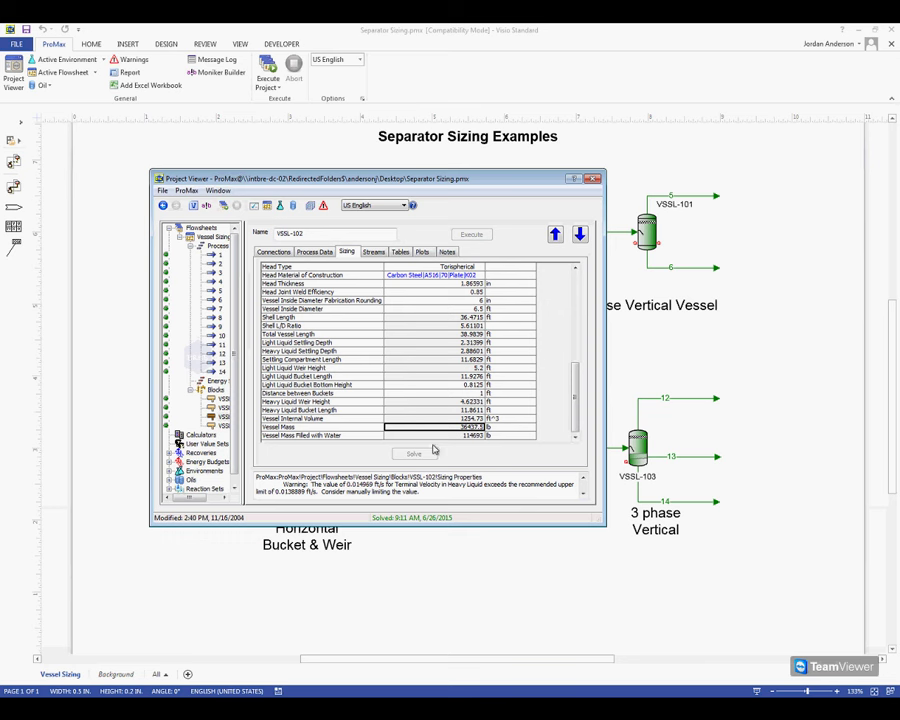
pyautogui.moveTo(437, 437)
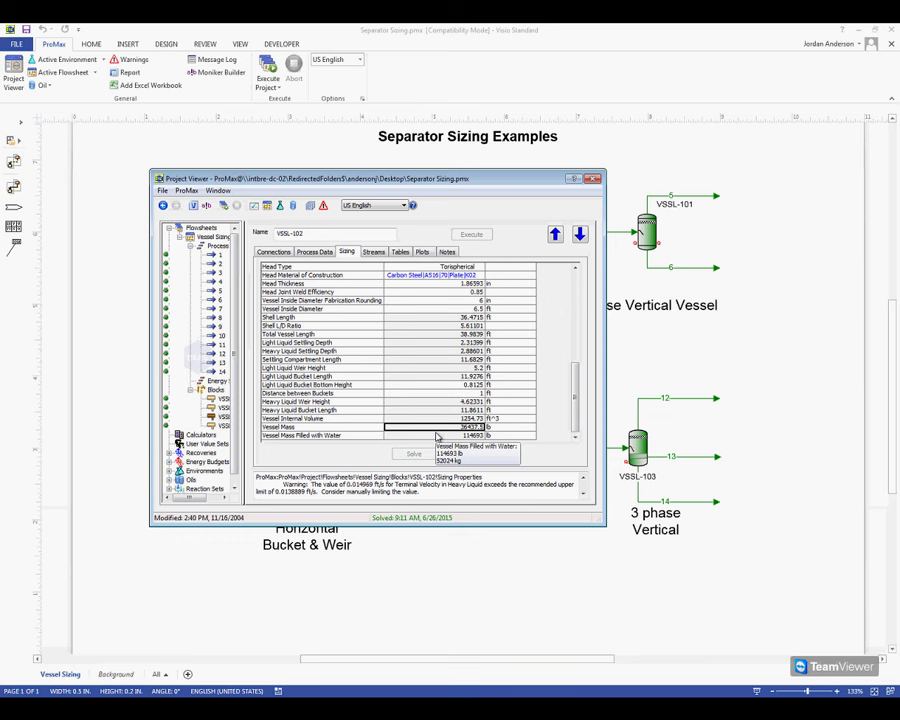
pyautogui.click(420, 309)
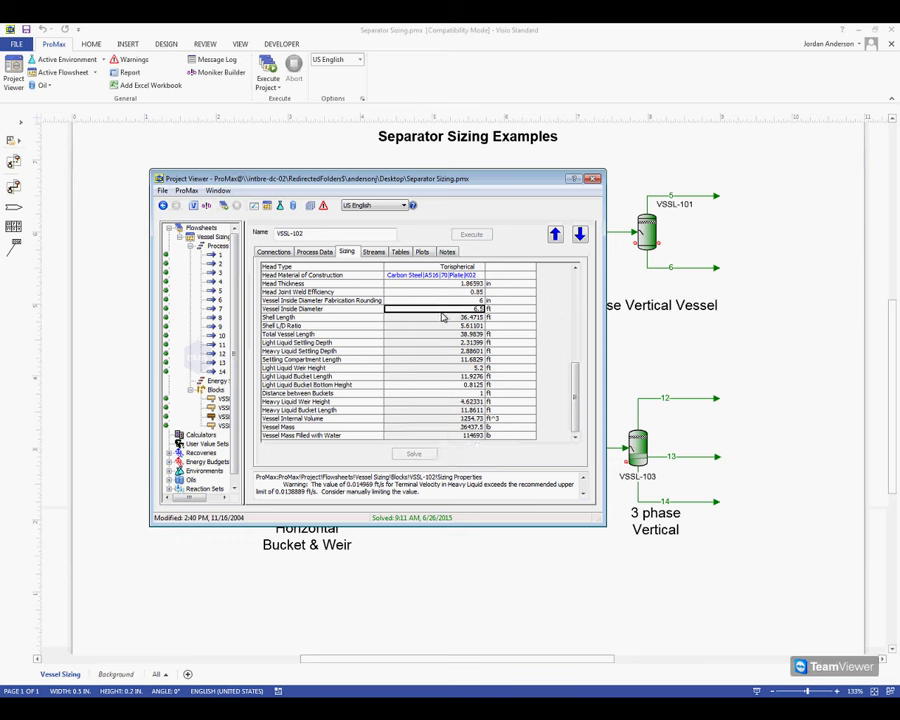
pyautogui.moveTo(451, 315)
pyautogui.moveTo(461, 341)
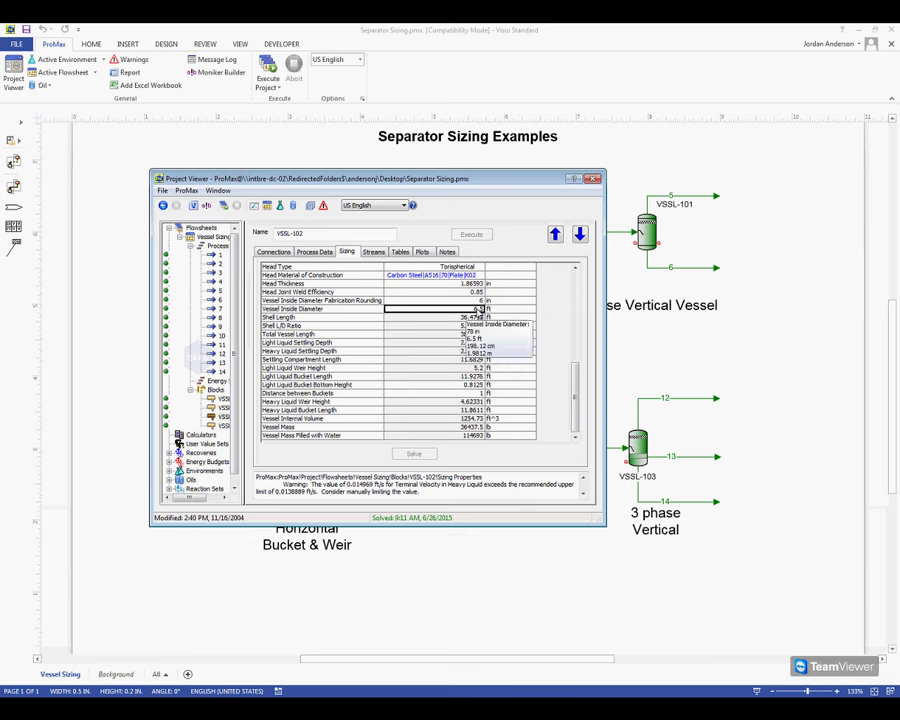
pyautogui.moveTo(463, 431)
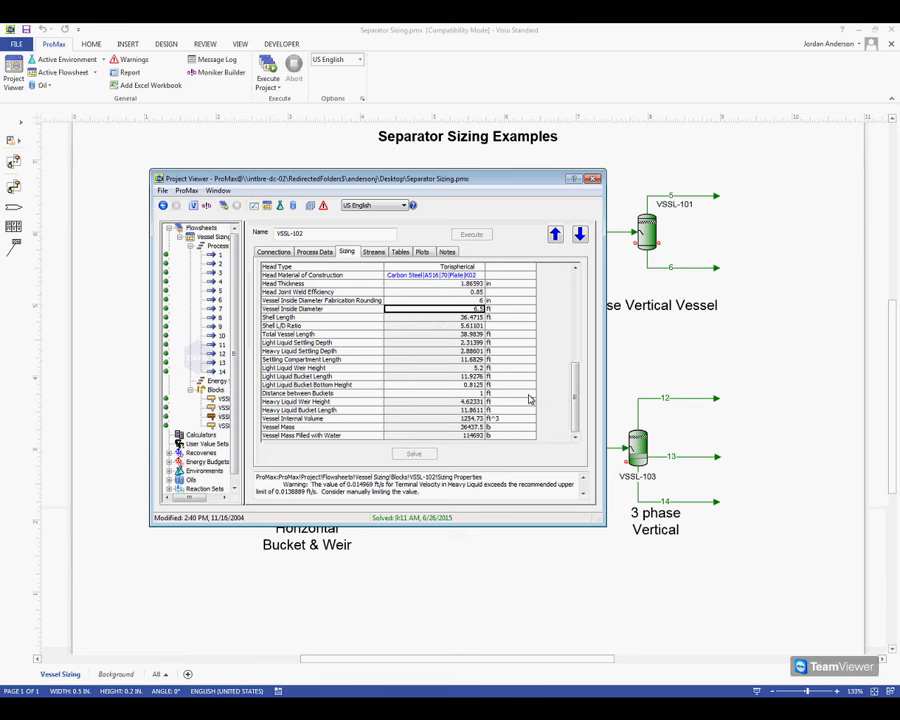
# - Enter an 8 ft inside diameter, re-solve, and check the 38343.8 lb vessel mass
pyautogui.write('6')
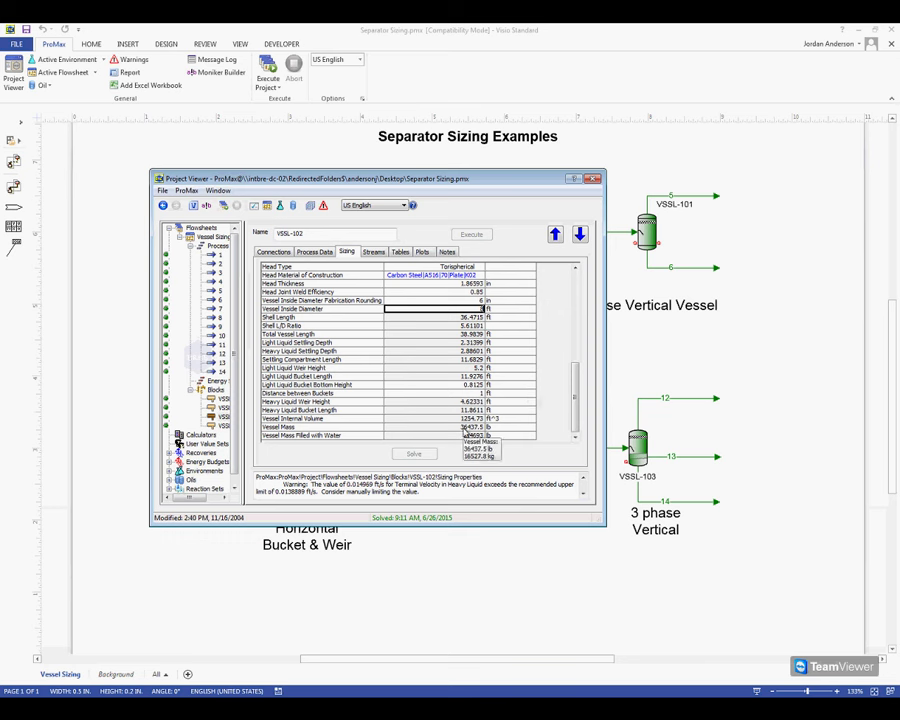
pyautogui.write('8')
pyautogui.press('Return')
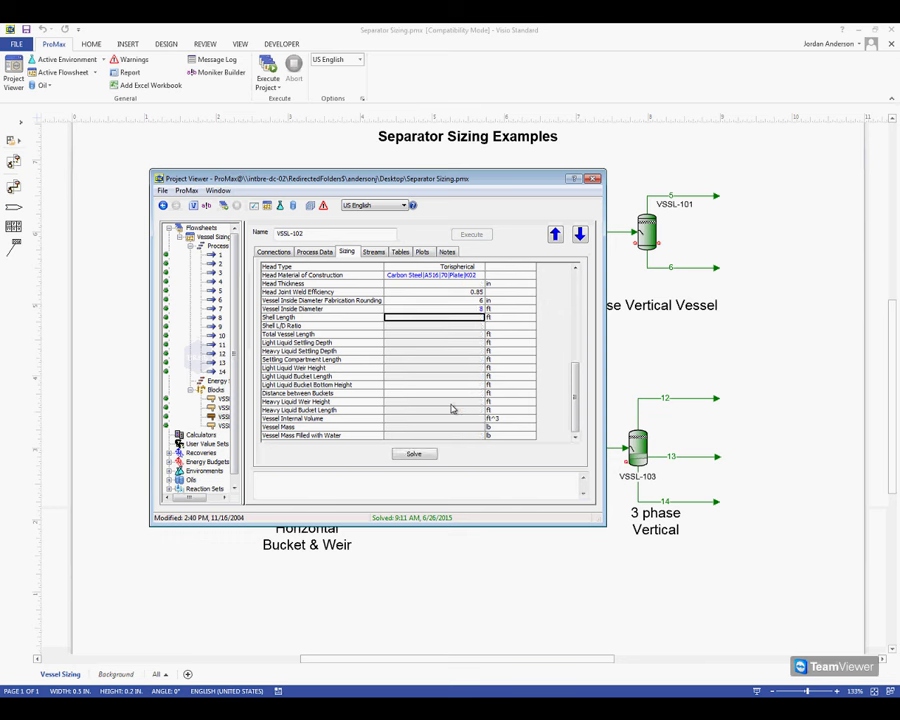
pyautogui.click(414, 455)
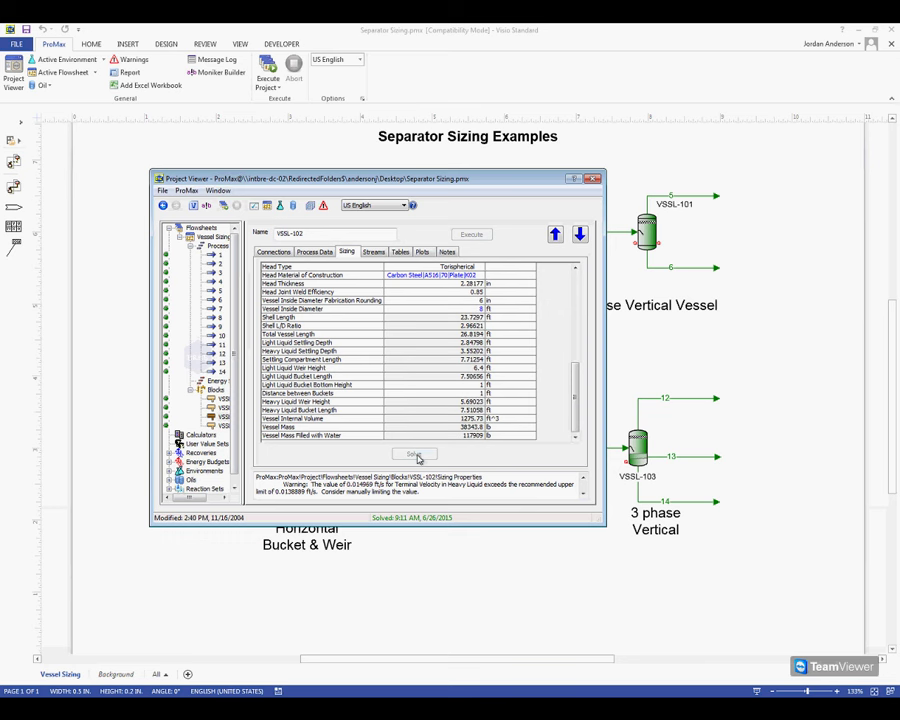
pyautogui.click(442, 427)
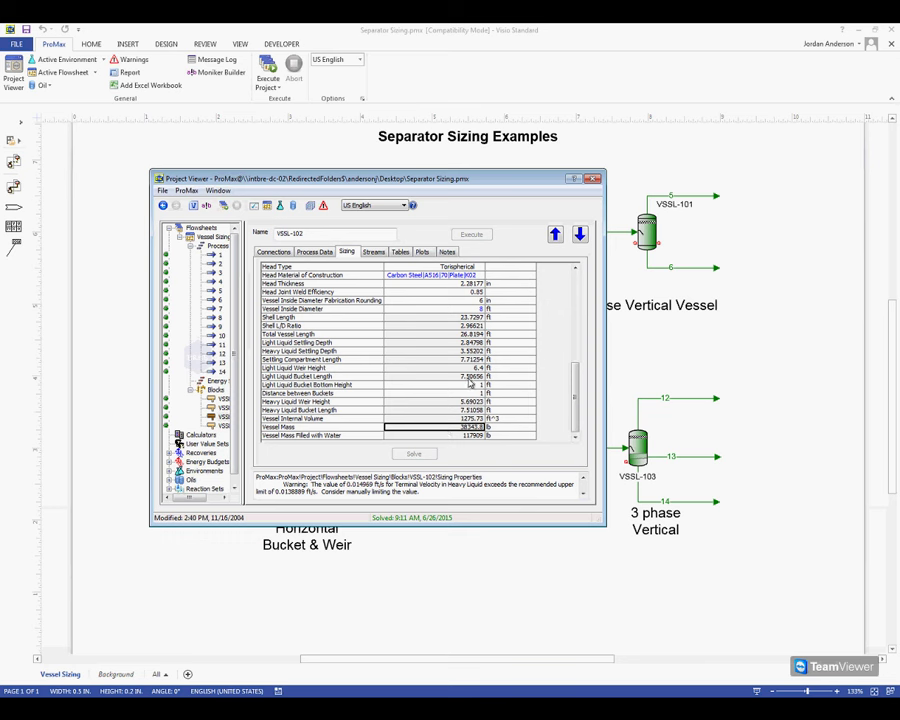
pyautogui.click(455, 309)
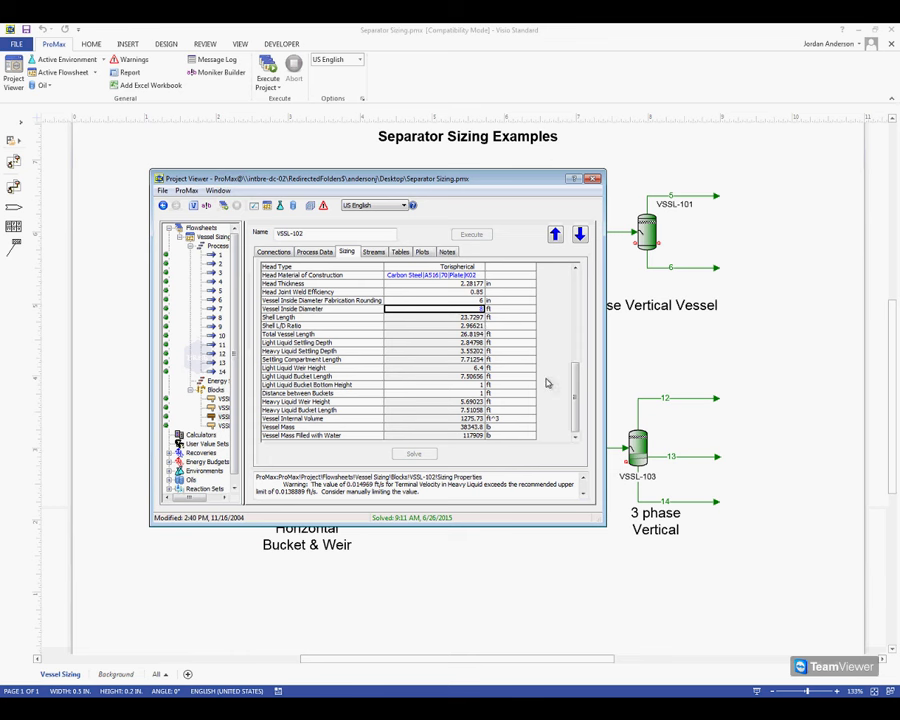
# - Re-solve at a 5 ft inside diameter and read the out-of-range L/D 12.8498 warnings
pyautogui.write('5')
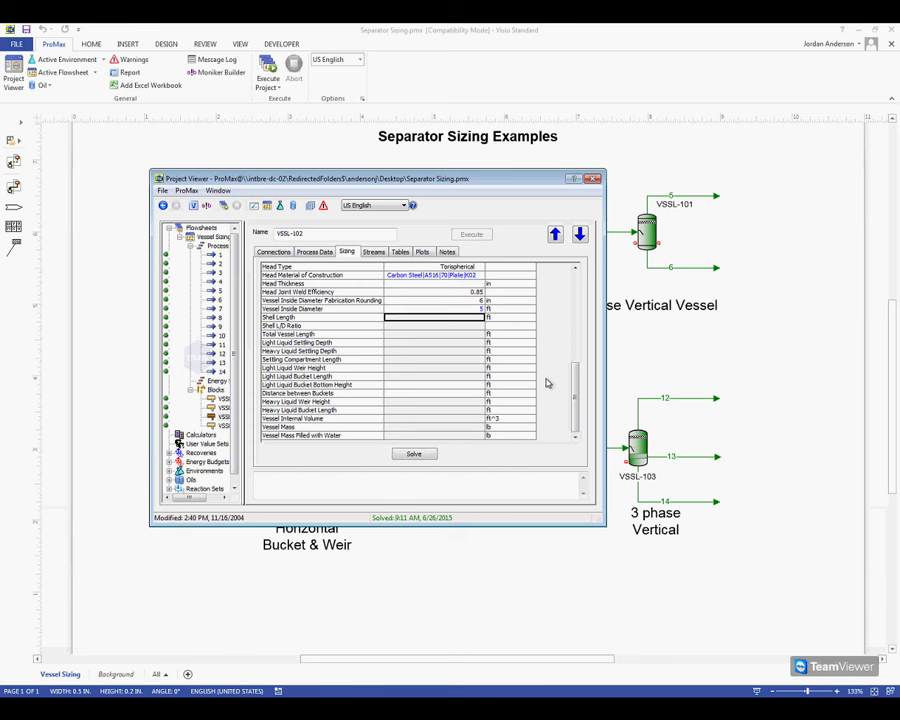
pyautogui.click(425, 453)
pyautogui.click(436, 428)
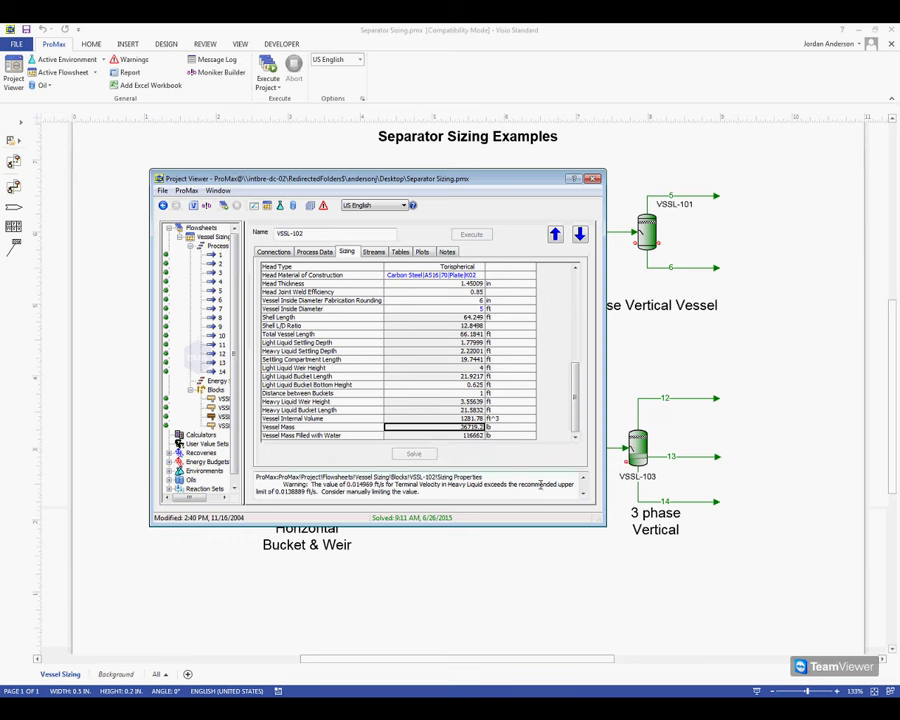
pyautogui.click(583, 493)
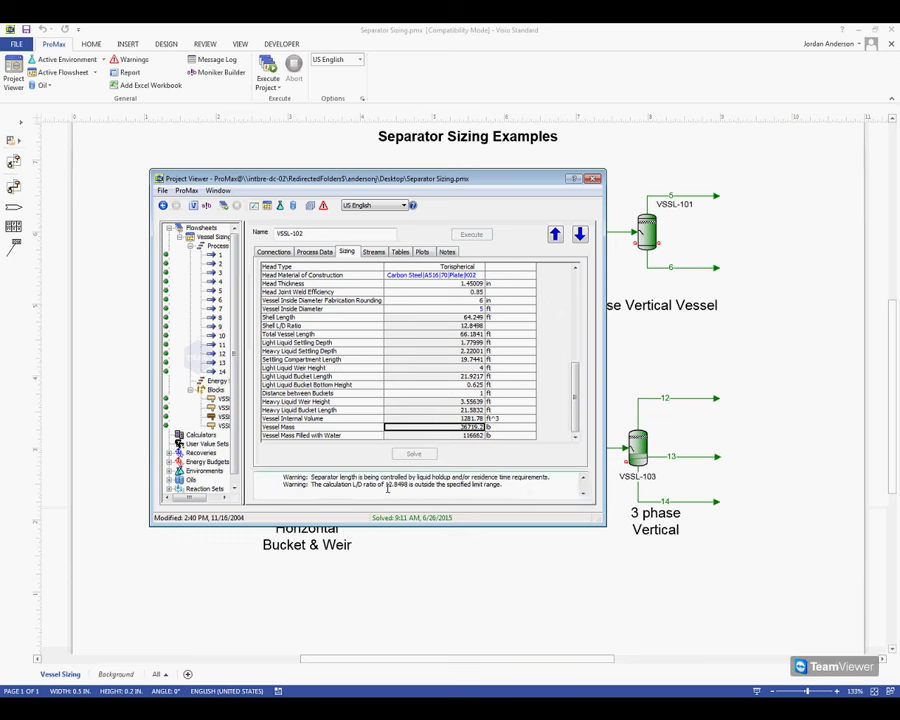
pyautogui.scroll(1, 405, 492)
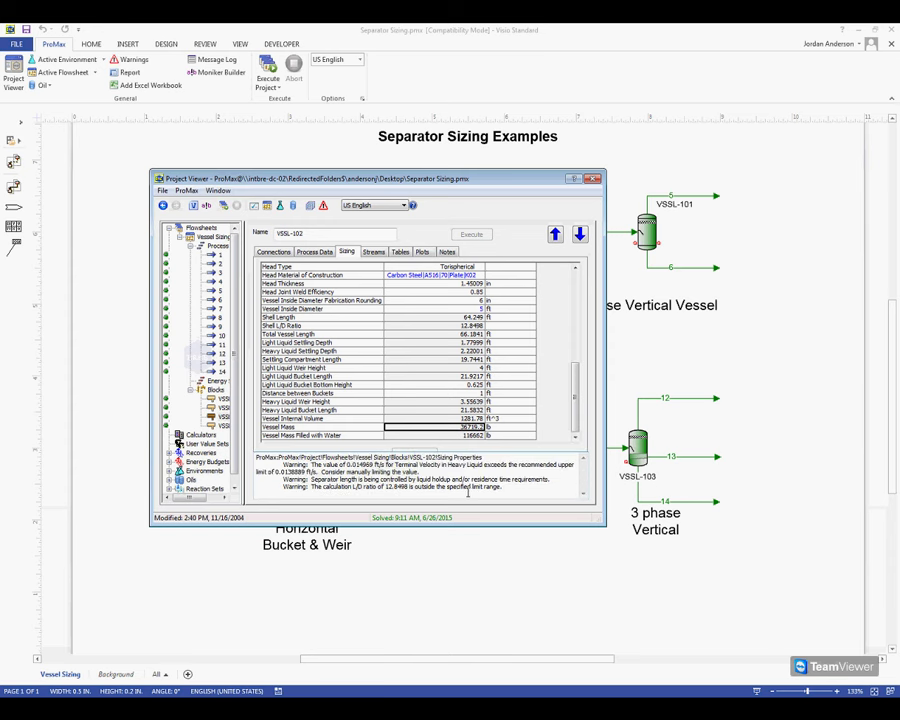
pyautogui.scroll(1, 568, 398)
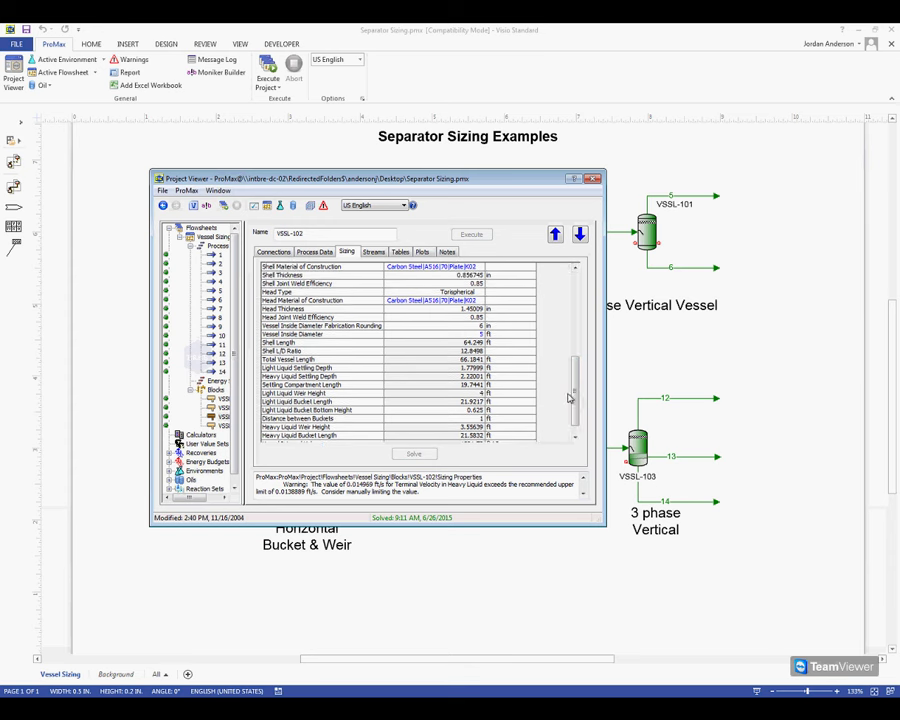
pyautogui.click(435, 351)
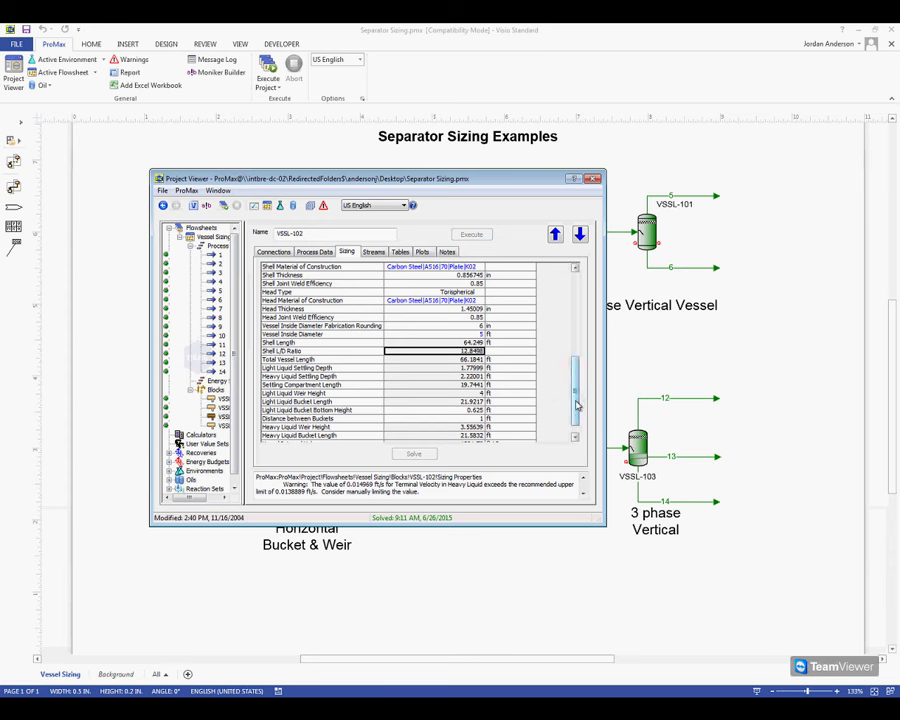
pyautogui.moveTo(576, 405); pyautogui.dragTo(575, 378)
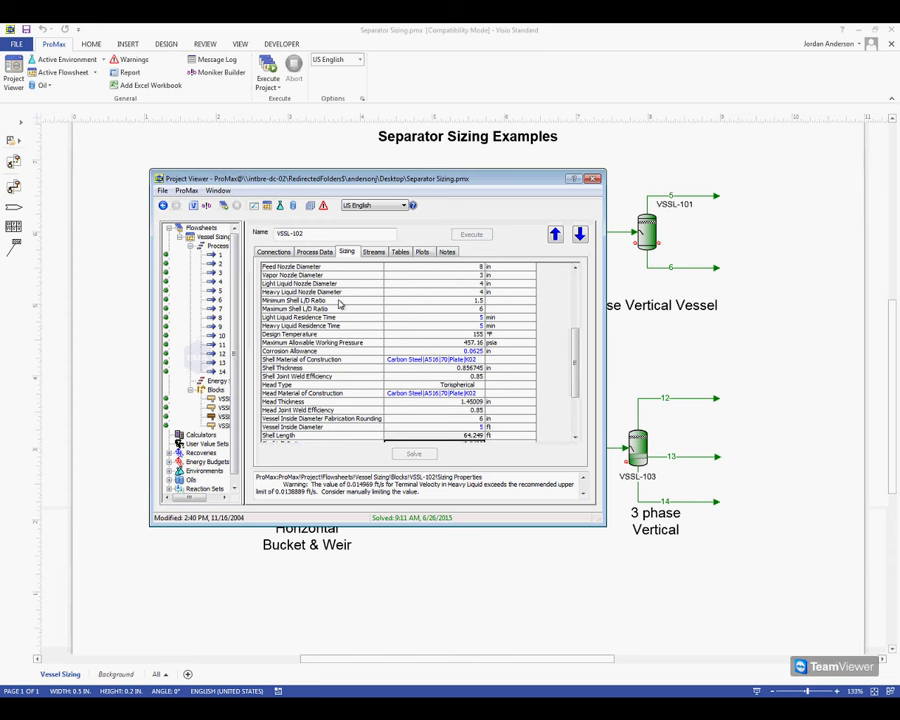
pyautogui.click(284, 302)
pyautogui.press('Down')
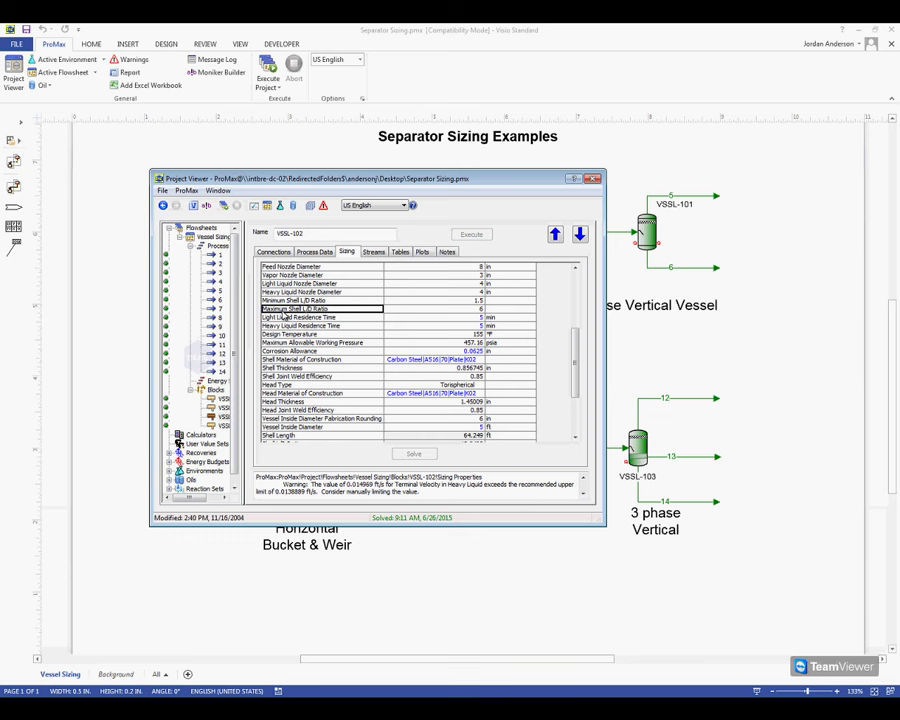
pyautogui.click(458, 301)
pyautogui.click(458, 308)
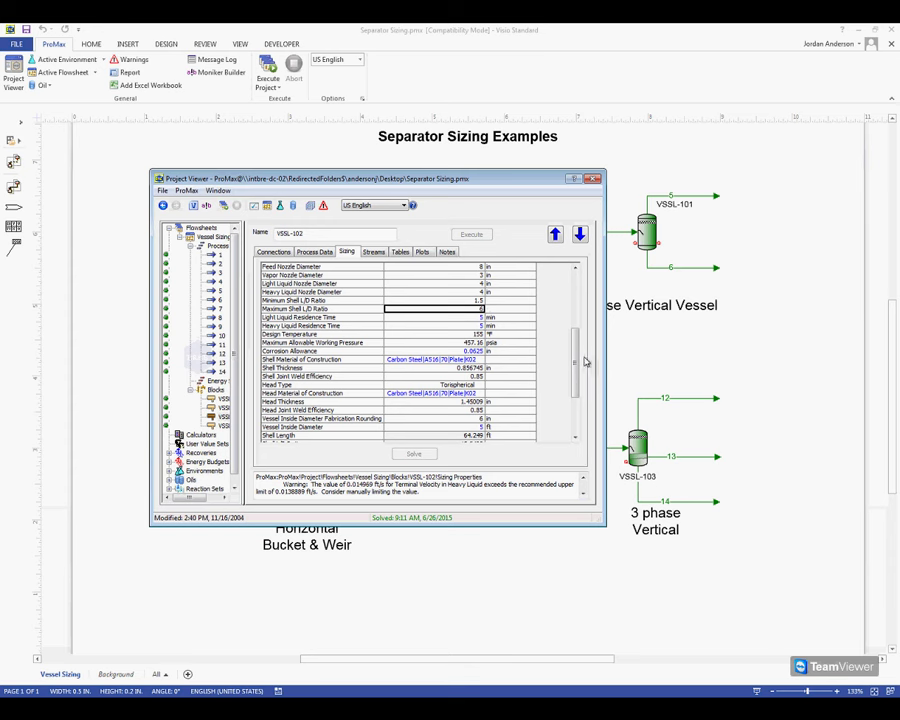
pyautogui.moveTo(576, 352); pyautogui.dragTo(560, 398)
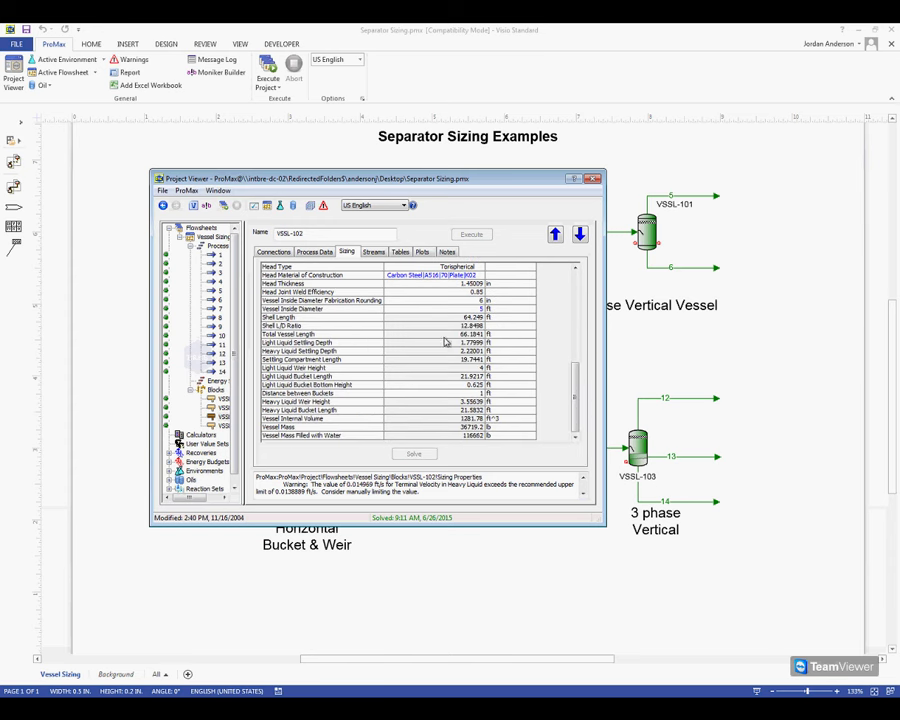
pyautogui.moveTo(474, 342)
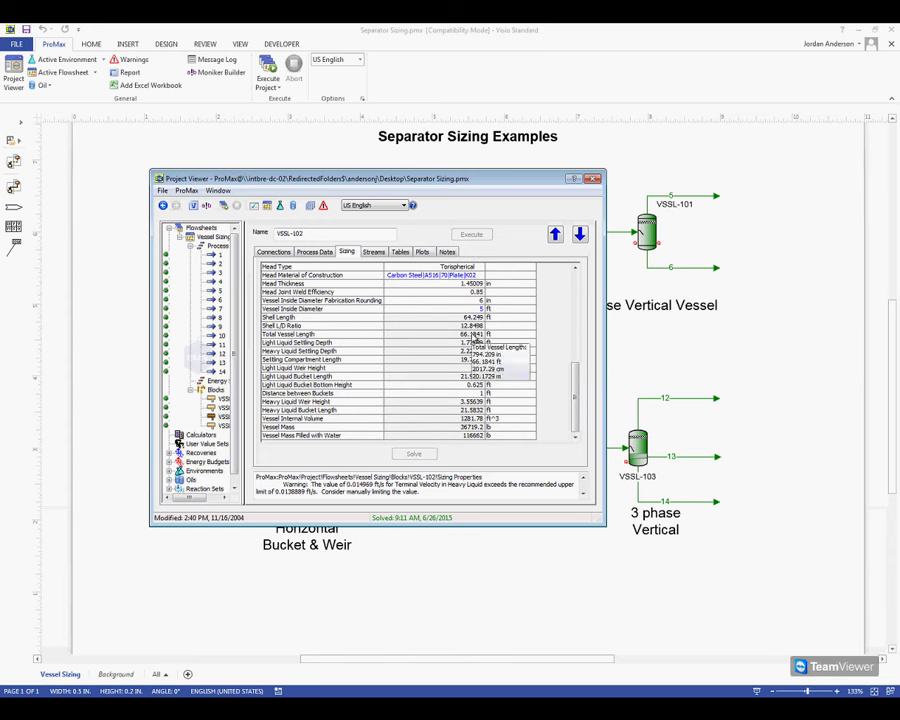
pyautogui.click(468, 308)
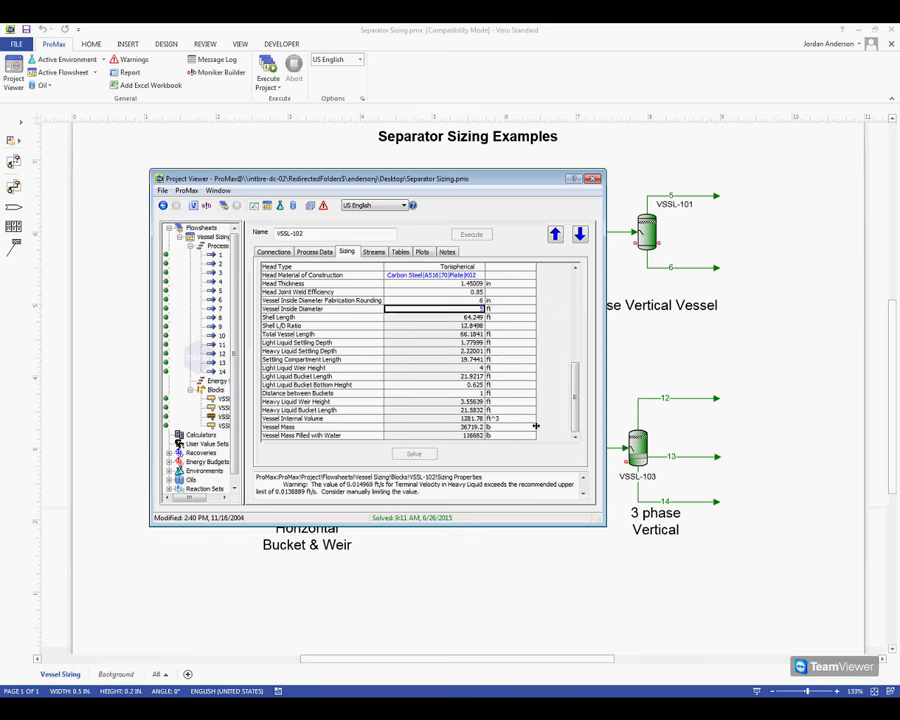
# - Clear the fixed inside diameter and re-solve, giving a 36.4715 ft shell length
pyautogui.press('Delete')
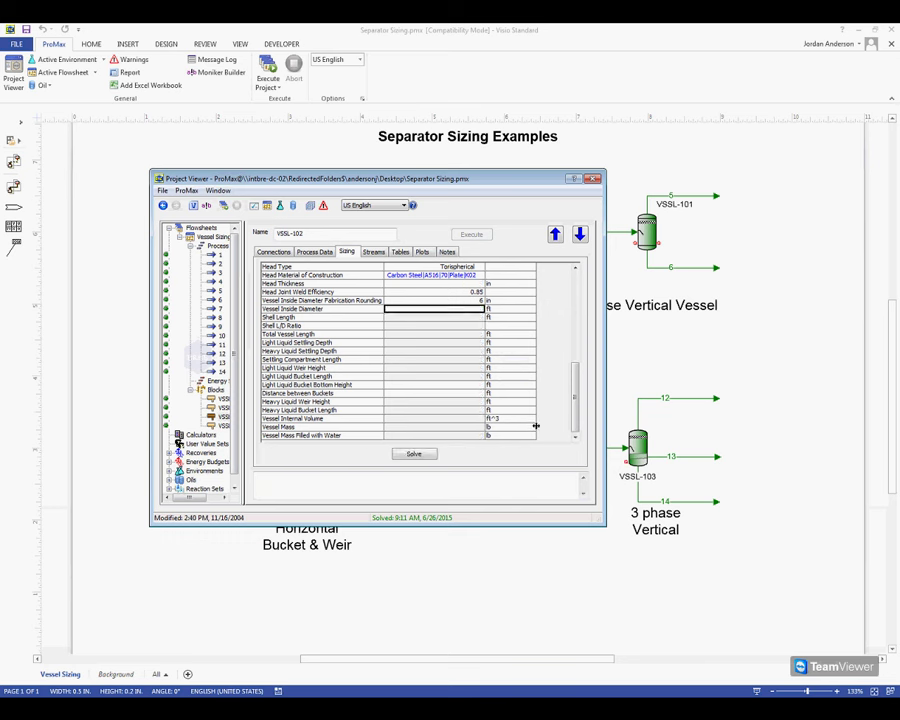
pyautogui.click(426, 454)
pyautogui.moveTo(462, 318)
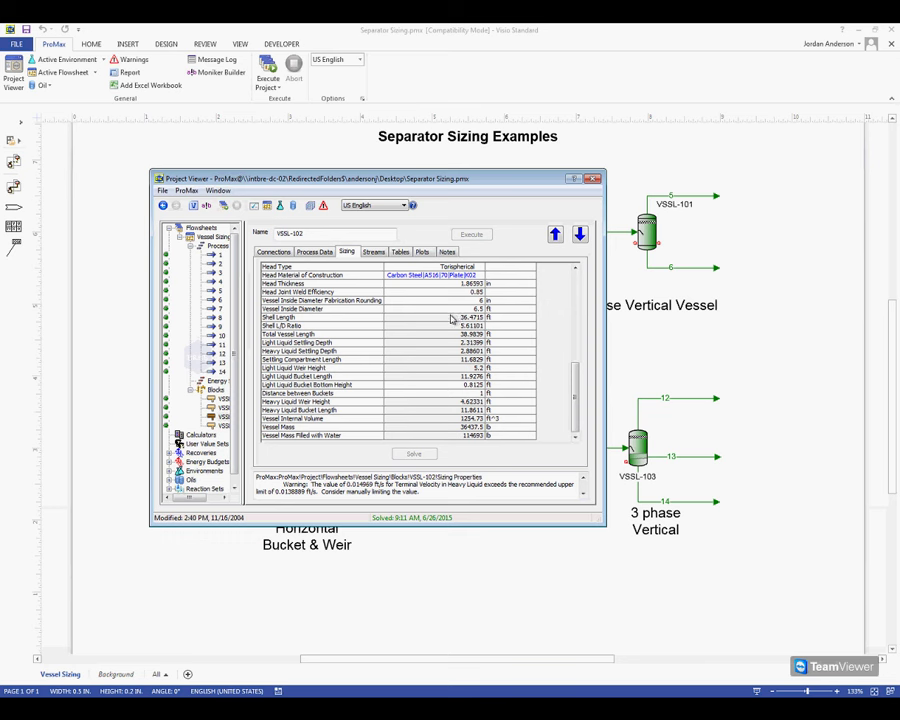
pyautogui.click(447, 318)
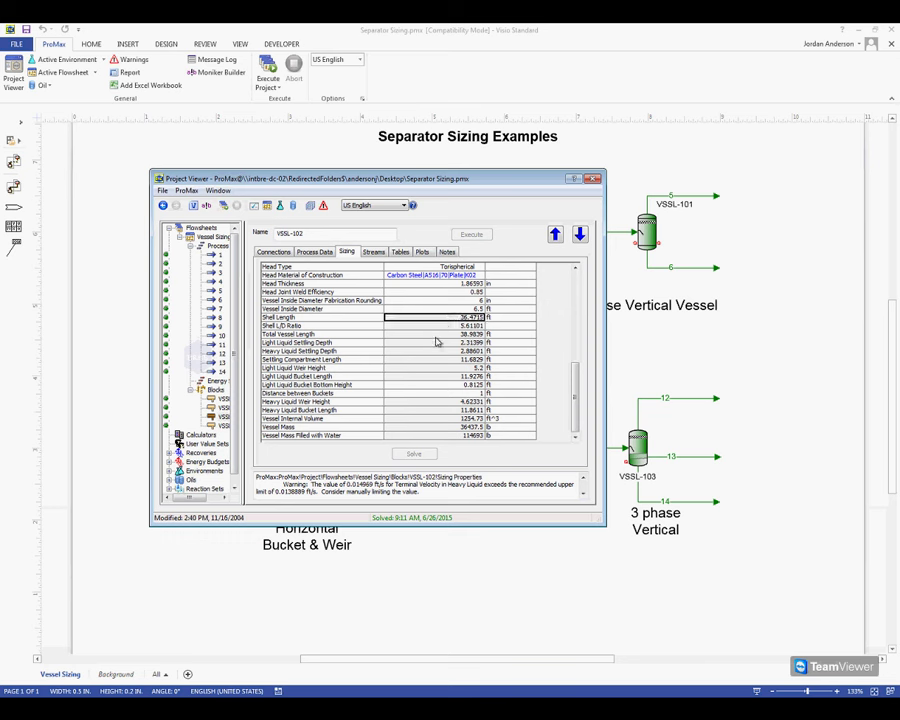
# - Check the re-solved 5.61101 L/D, 36437.5 lb mass and 6.5 ft diameter
pyautogui.moveTo(436, 343)
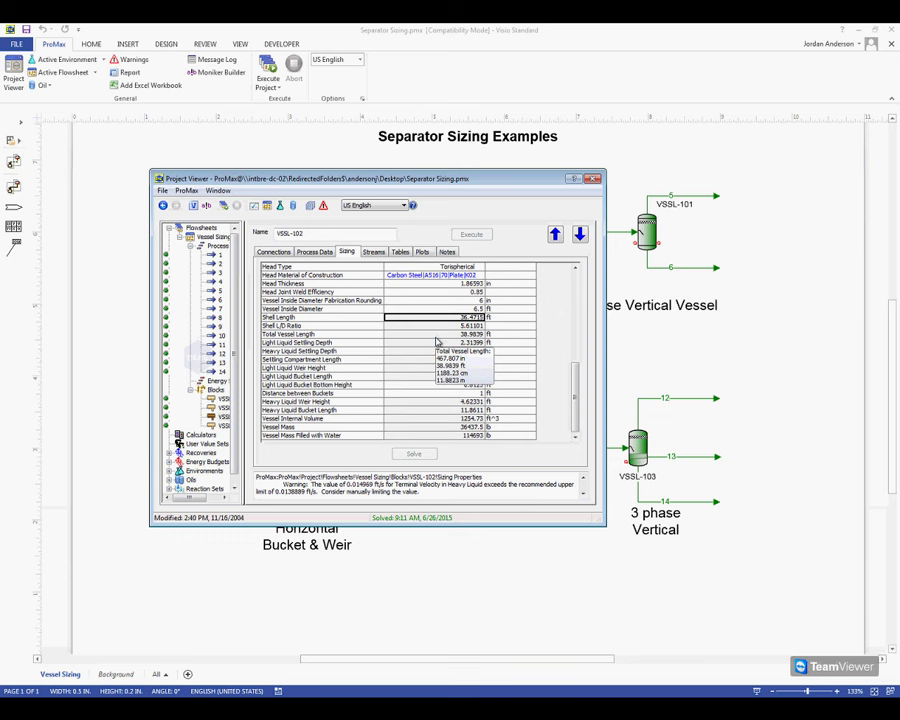
pyautogui.click(444, 326)
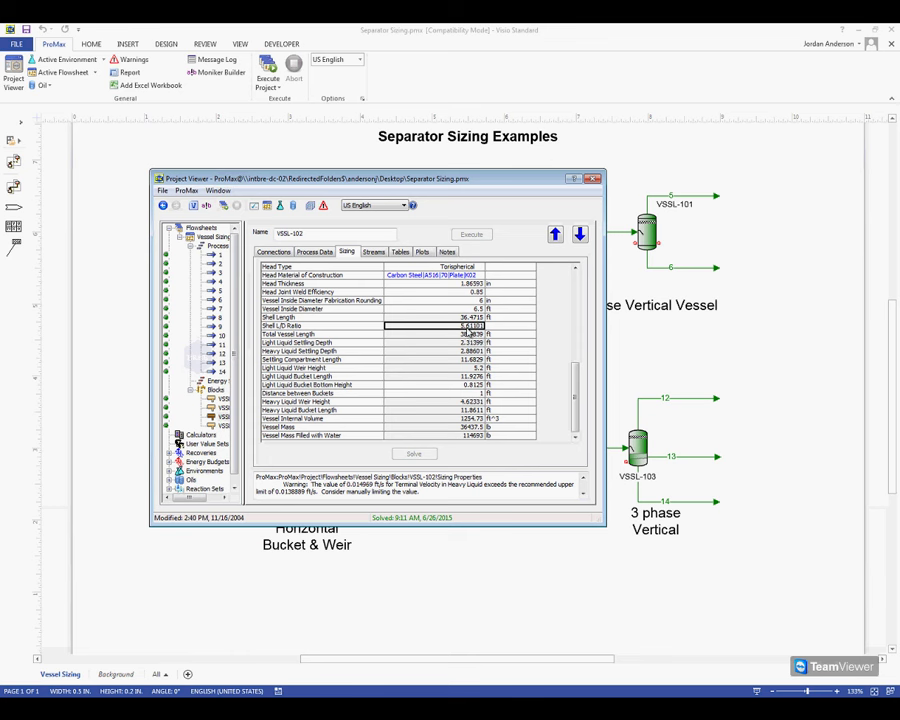
pyautogui.click(452, 427)
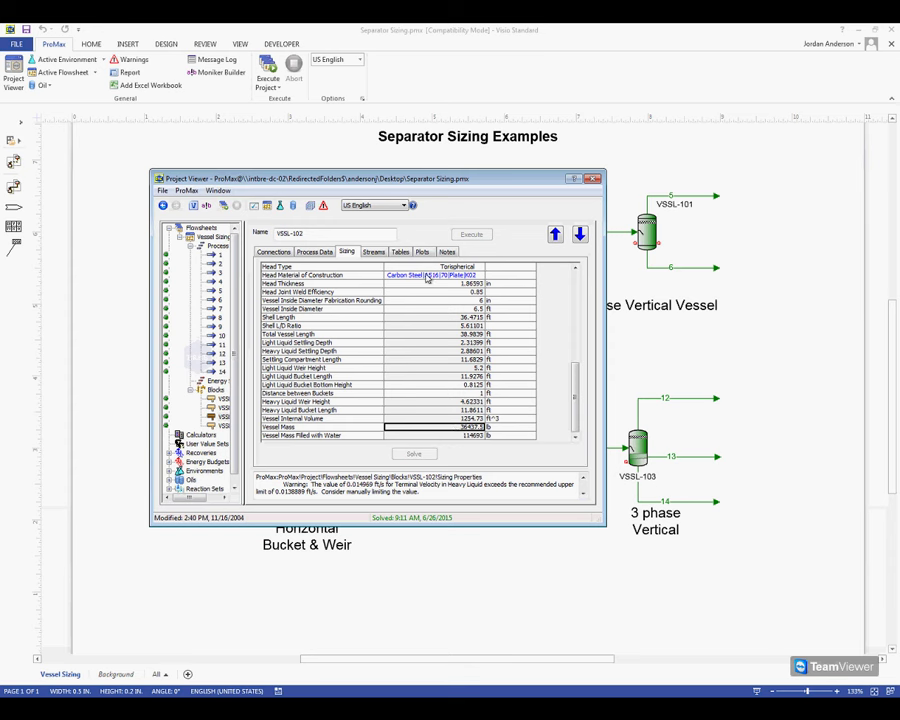
pyautogui.press('Up')
pyautogui.press('Up')
pyautogui.press('Up')
pyautogui.press('Up')
pyautogui.press('Up')
pyautogui.press('Up')
pyautogui.press('Up')
pyautogui.press('Up')
pyautogui.press('Up')
pyautogui.press('Up')
pyautogui.press('Up')
pyautogui.press('Up')
pyautogui.press('Up')
pyautogui.press('Up')
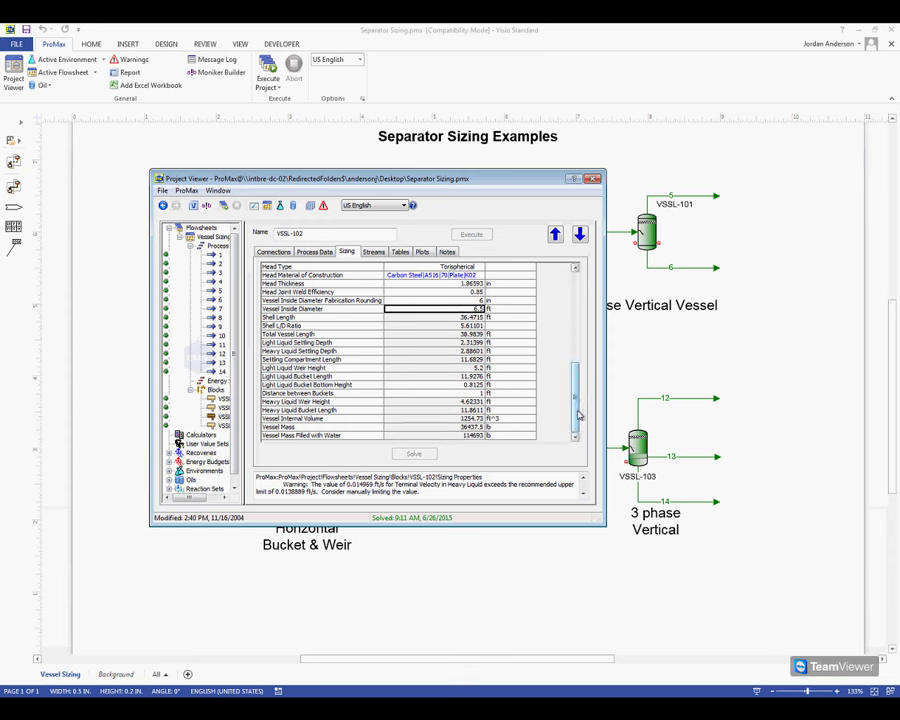
pyautogui.scroll(10, 578, 414)
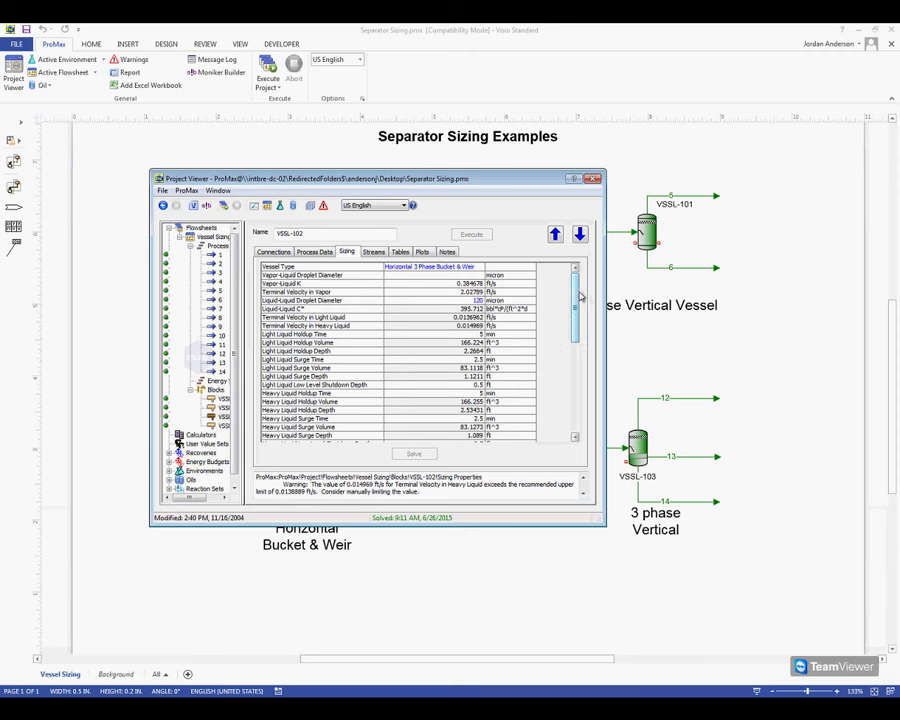
pyautogui.moveTo(574, 316); pyautogui.dragTo(589, 397)
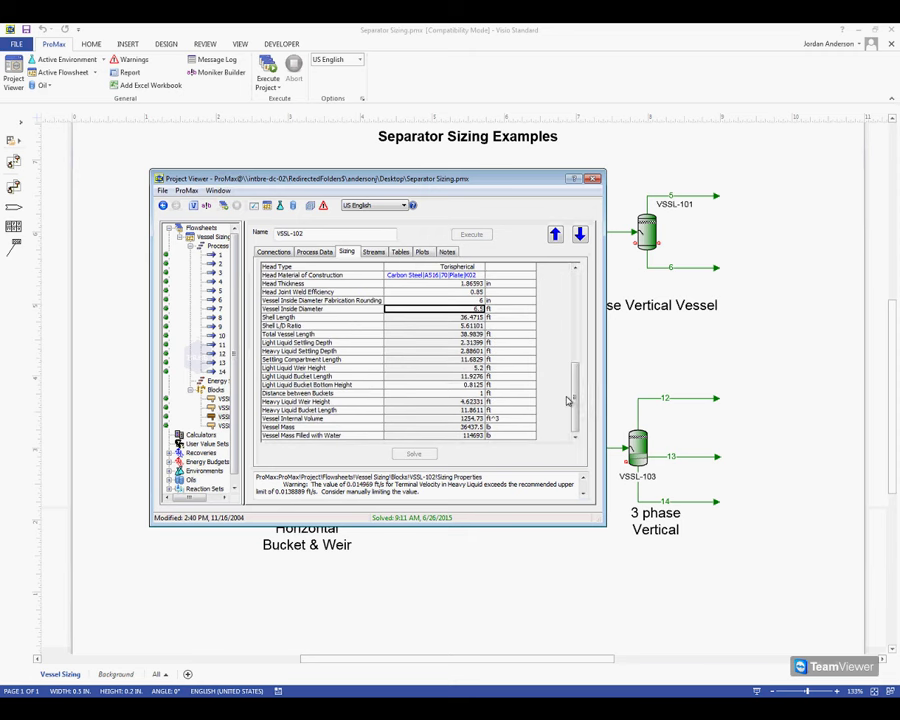